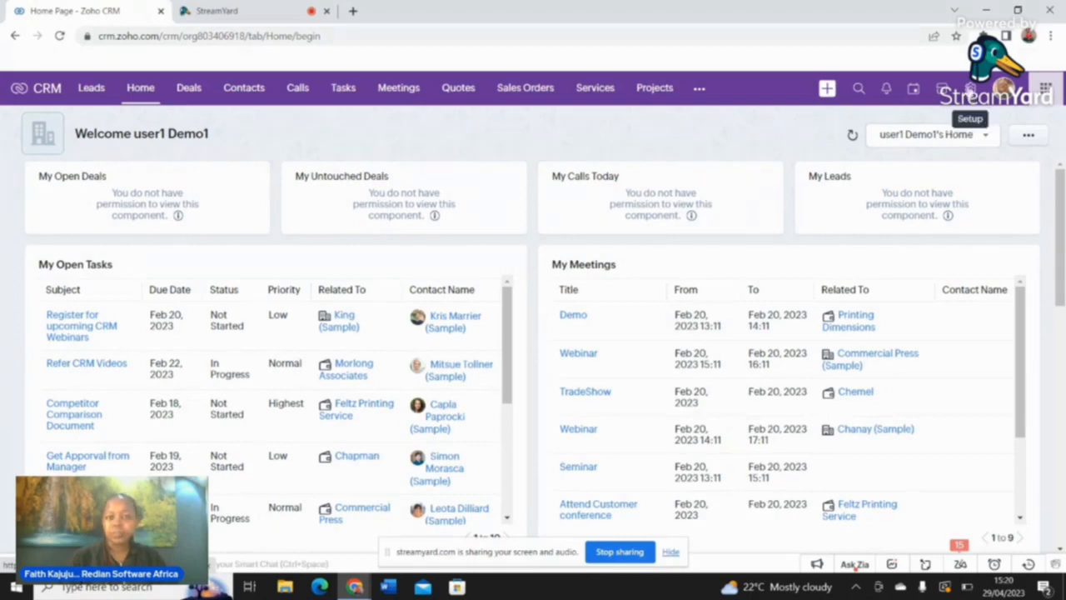
# Step: Open the user management settings in Setup and view the available user status filters
pyautogui.click(970, 90)
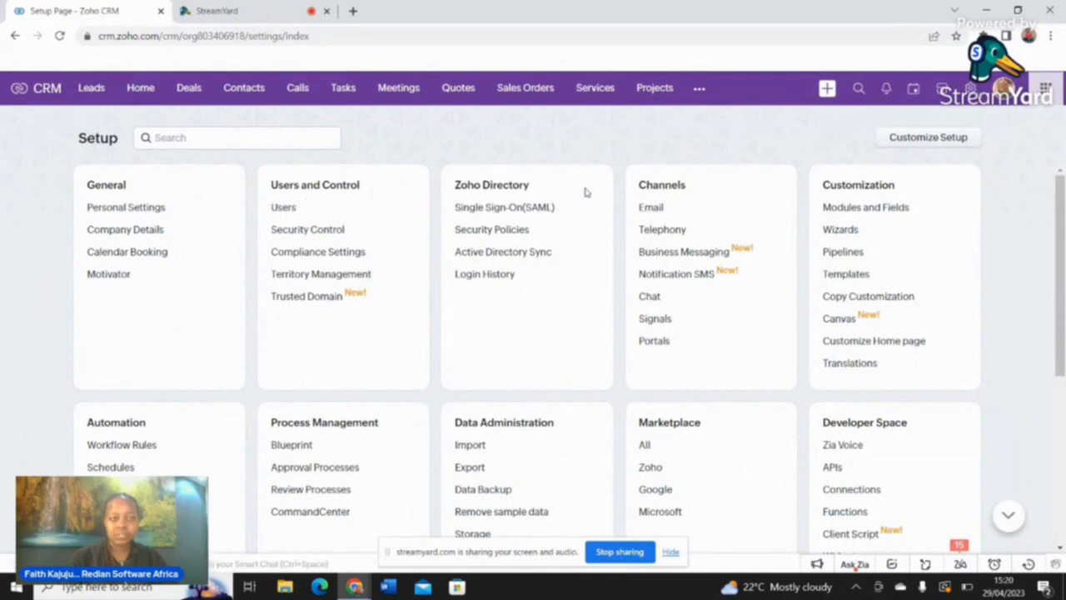
pyautogui.click(291, 209)
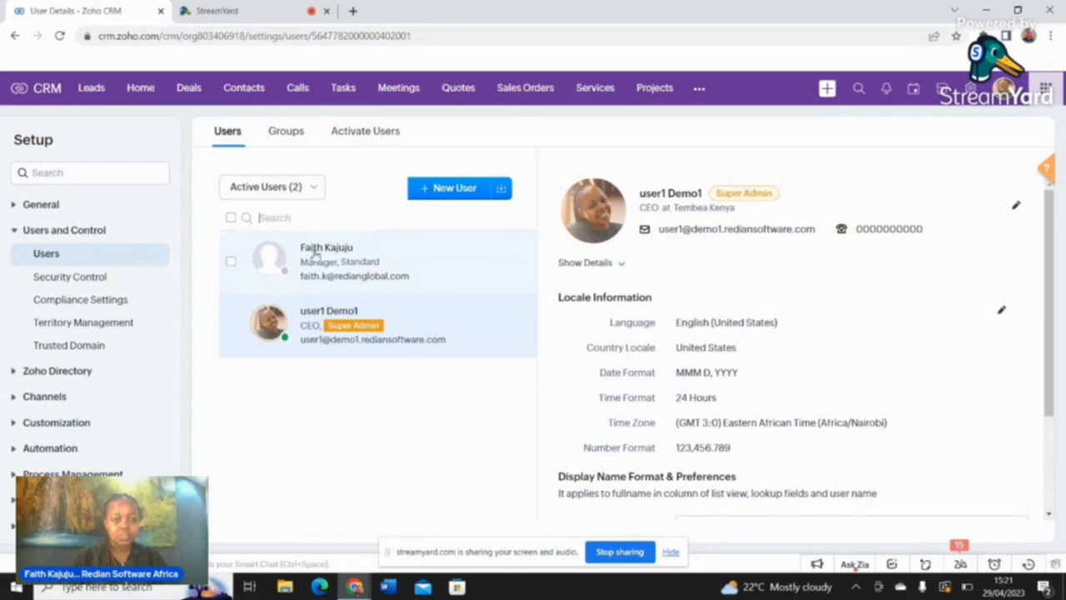
pyautogui.click(312, 187)
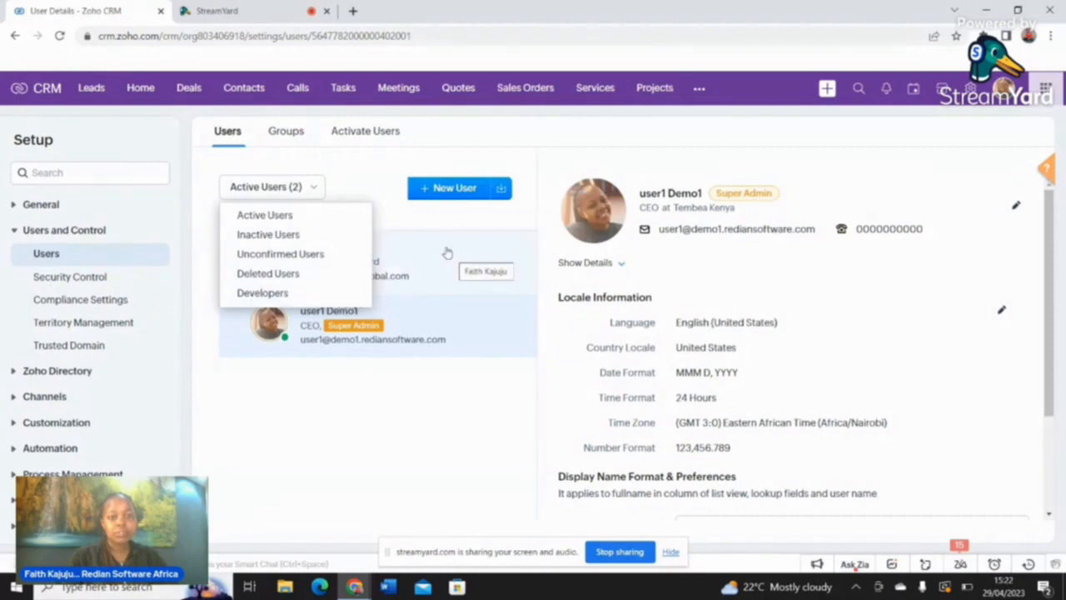
pyautogui.click(397, 220)
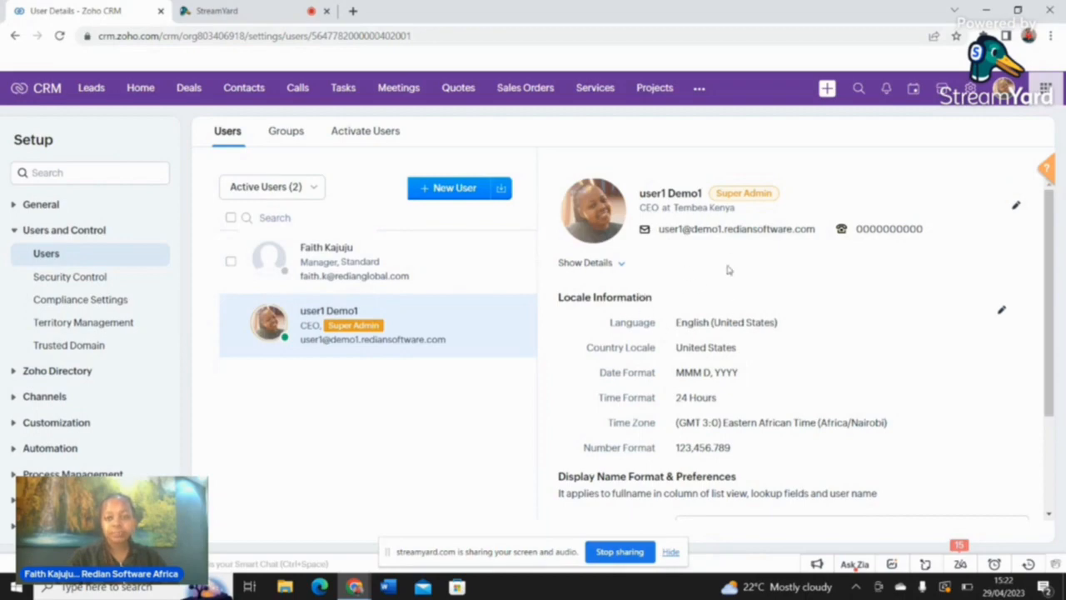
# Step: Edit the Super Admin user's information, fill in the date of birth and save the record
pyautogui.click(1015, 206)
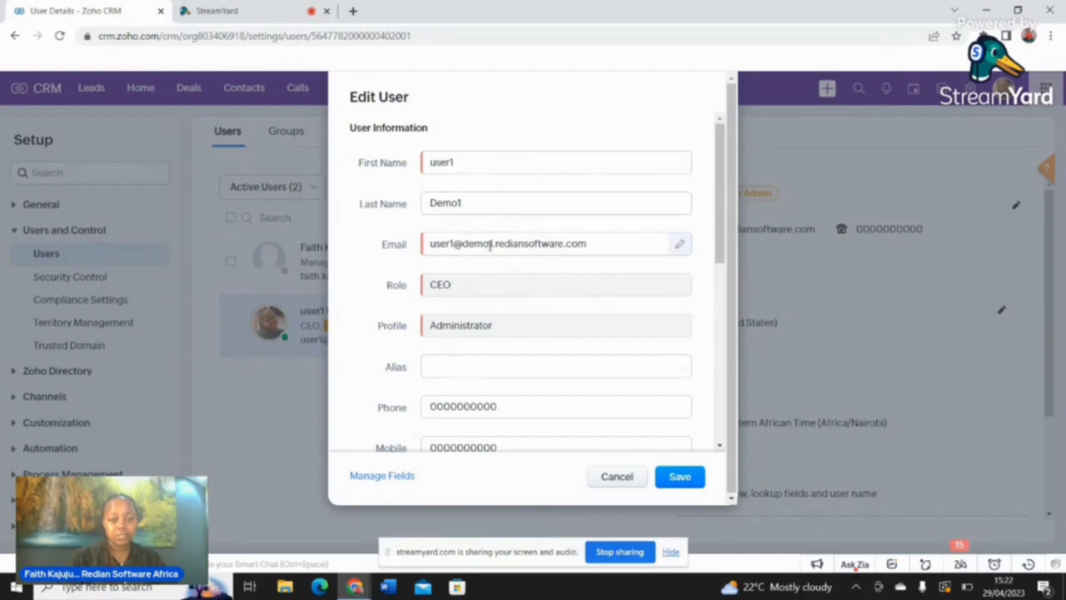
pyautogui.click(438, 365)
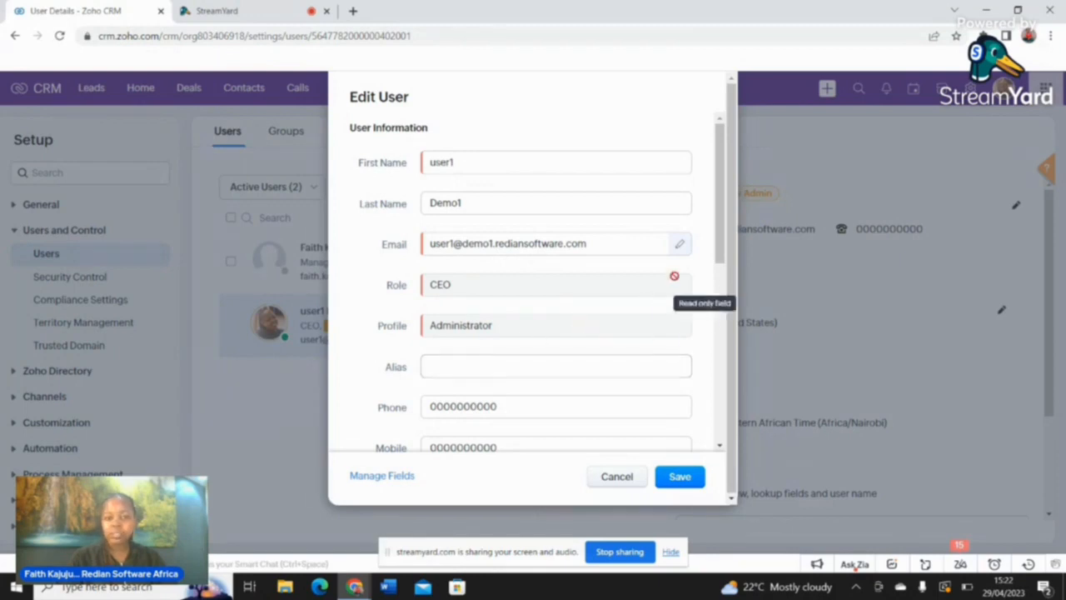
pyautogui.moveTo(721, 229); pyautogui.dragTo(724, 285)
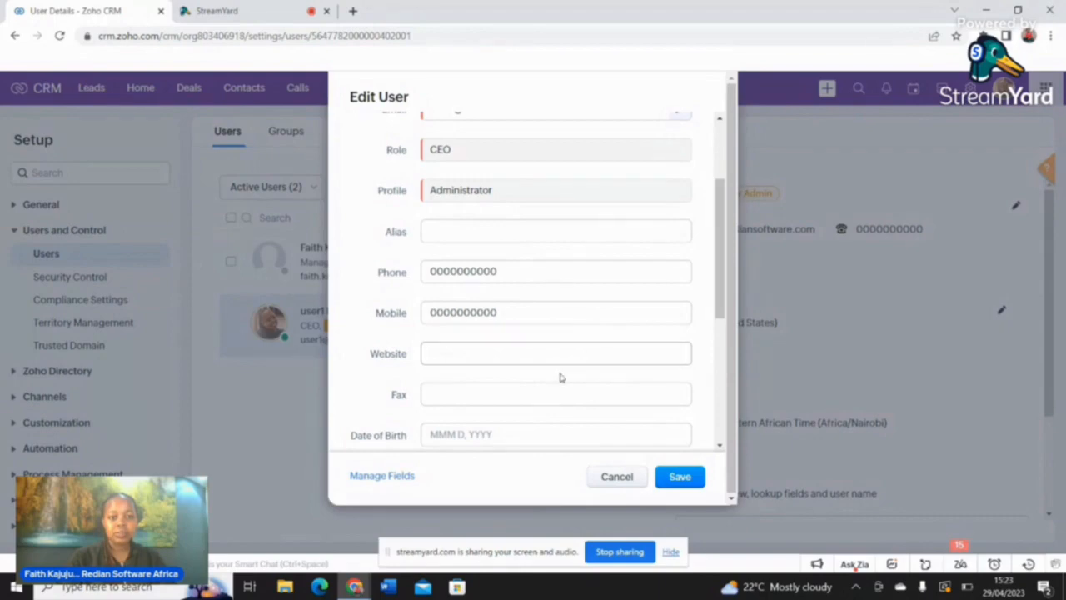
pyautogui.click(585, 428)
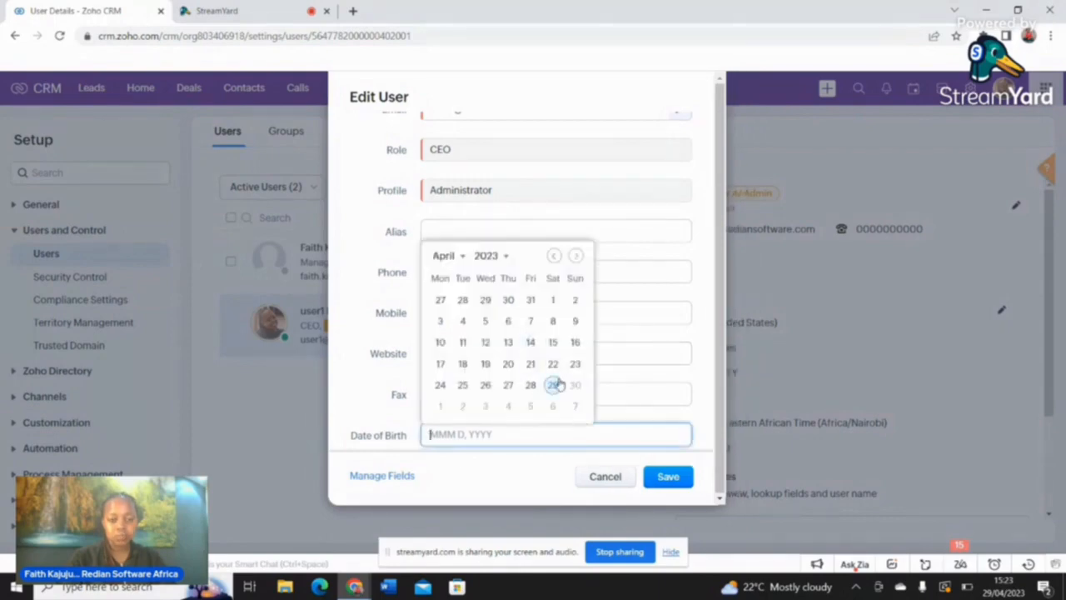
pyautogui.click(553, 384)
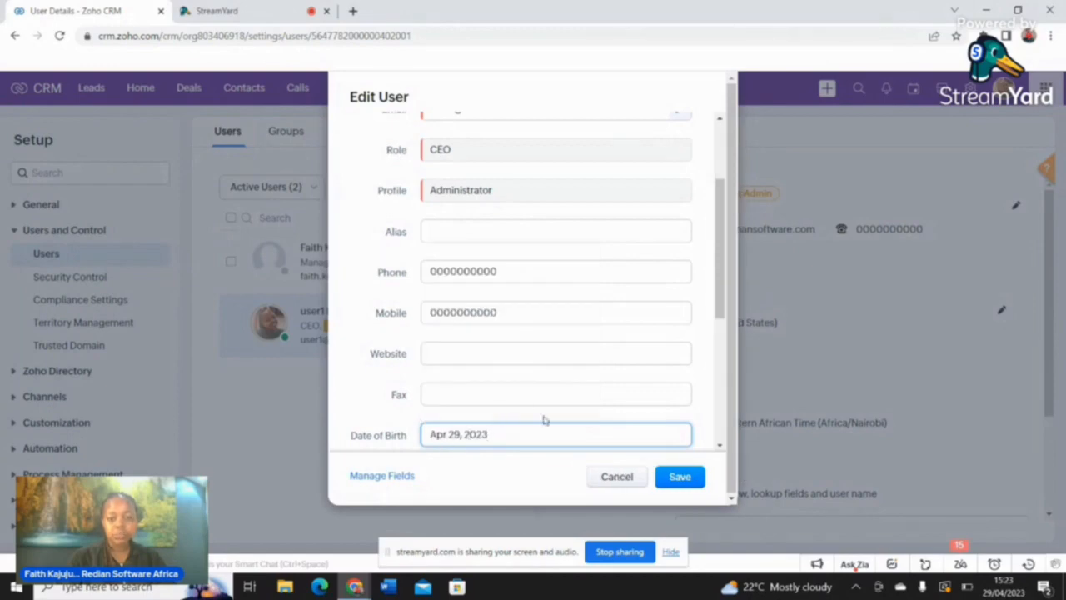
pyautogui.click(680, 476)
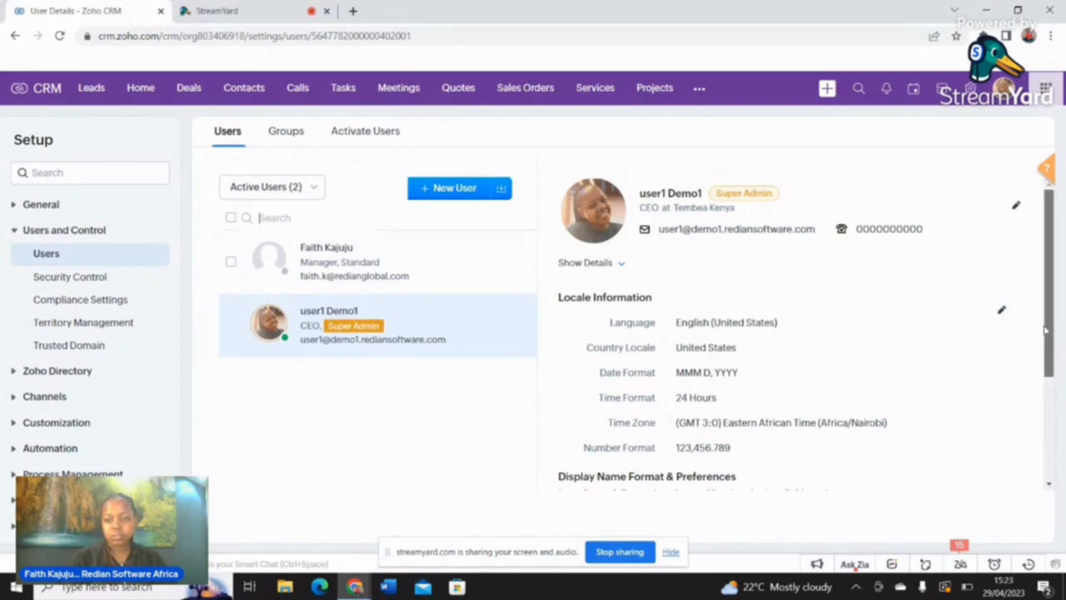
# Step: In the Super Admin's locale information, set the date format to MMM-DD-YYYY and the country locale to Kenya
pyautogui.moveTo(1050, 337)
pyautogui.mouseDown()
pyautogui.moveTo(1053, 408)
pyautogui.moveTo(1051, 321)
pyautogui.mouseUp()
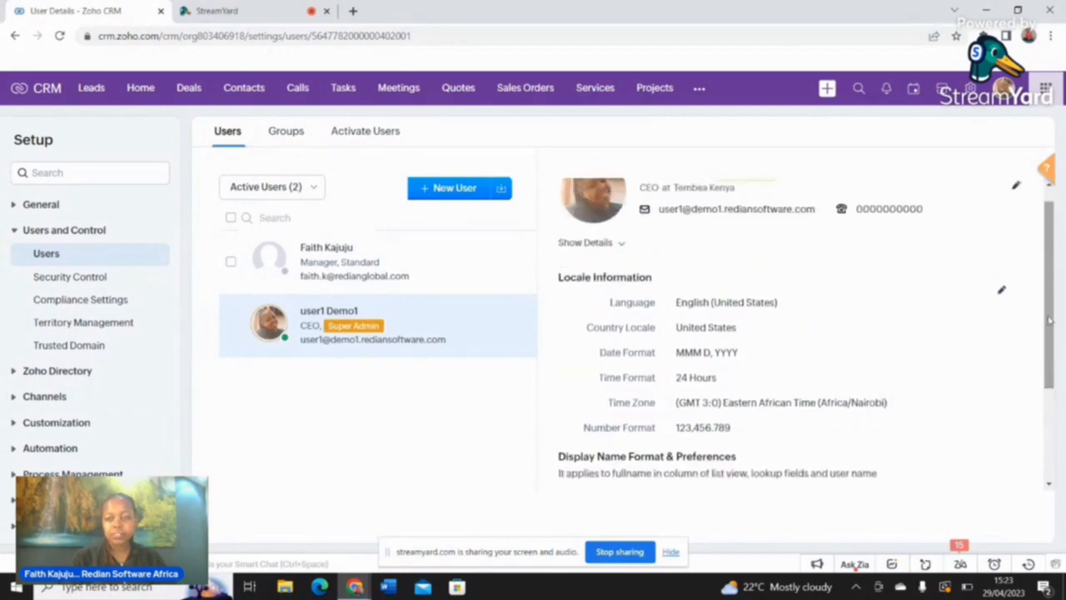
pyautogui.click(1002, 294)
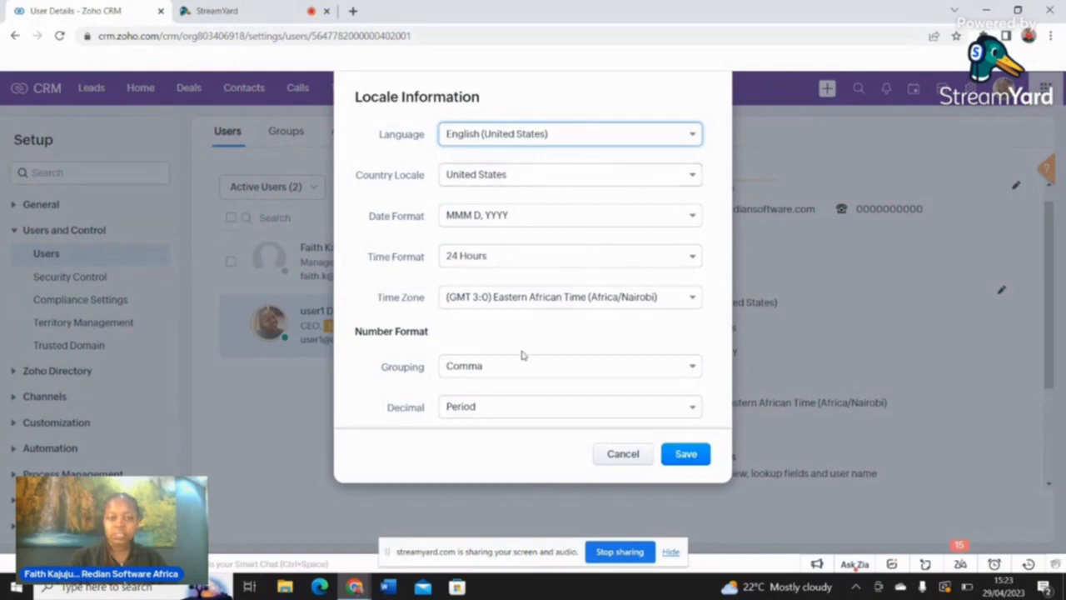
pyautogui.click(690, 218)
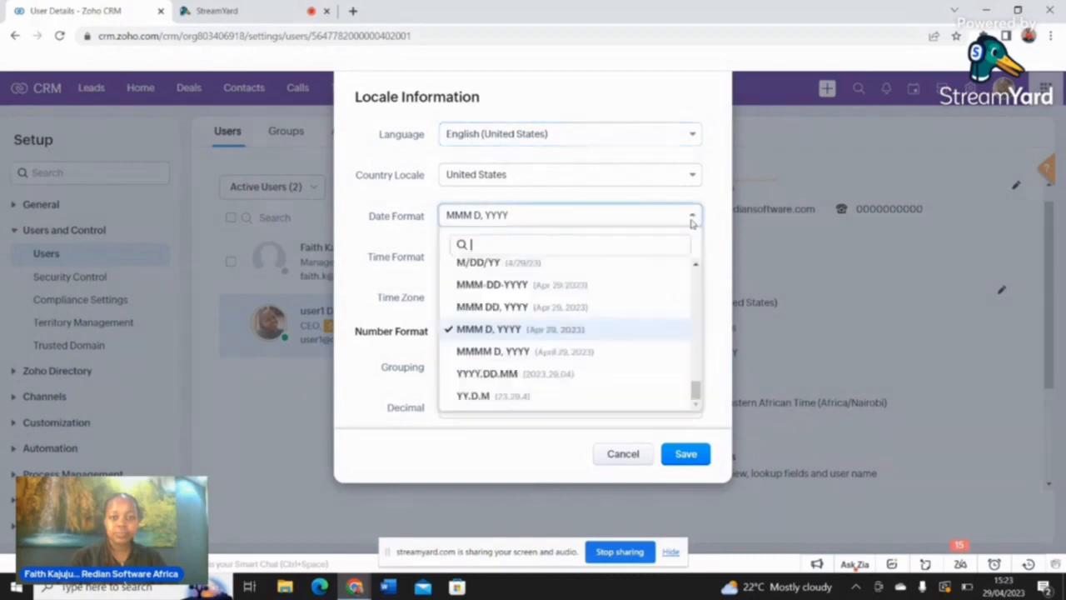
pyautogui.click(590, 287)
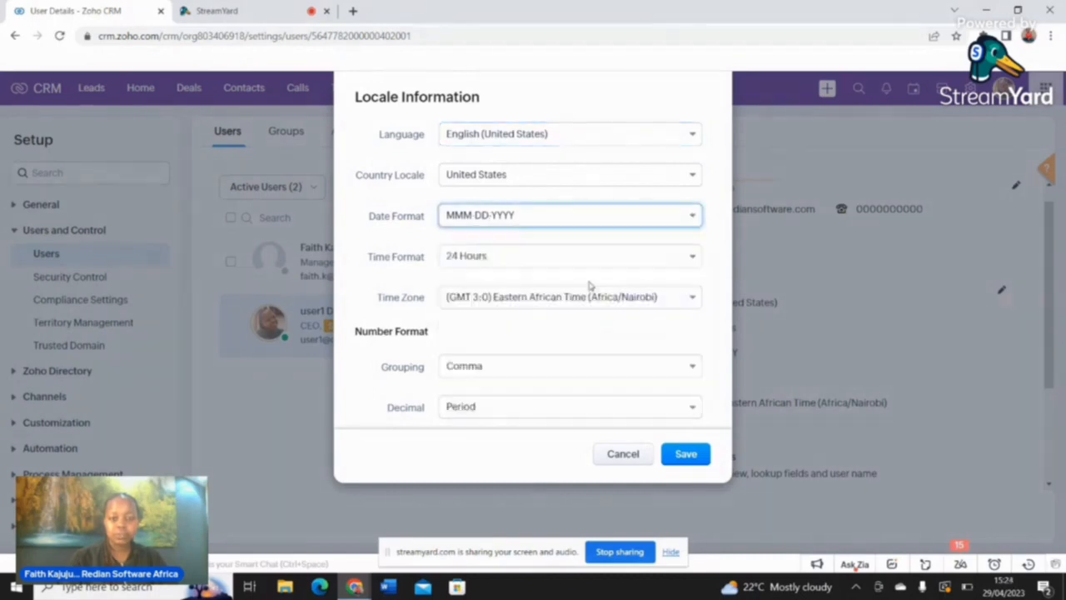
pyautogui.click(699, 176)
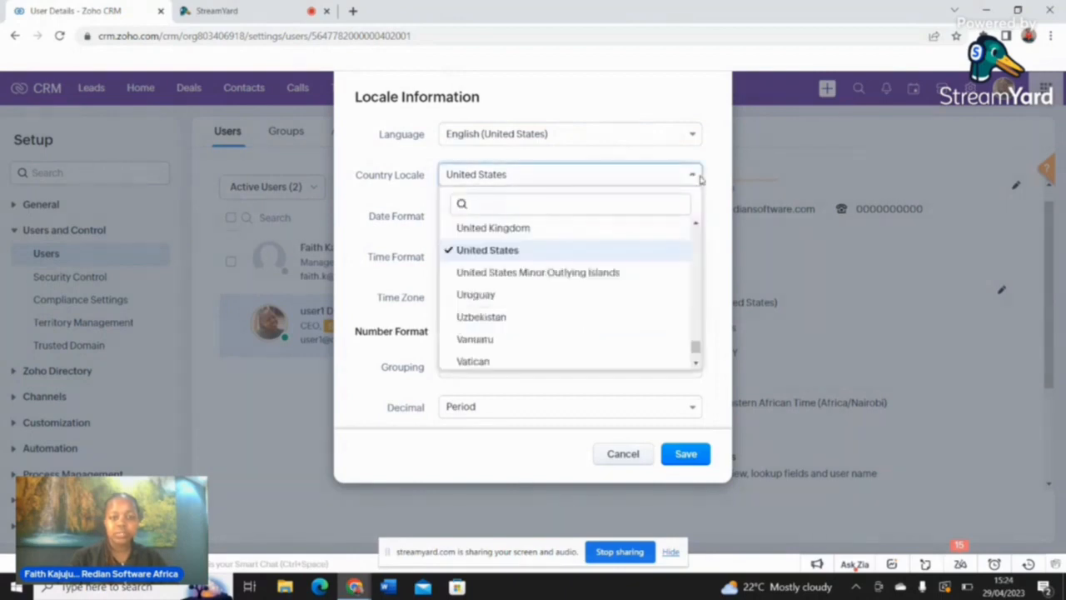
pyautogui.write('K')
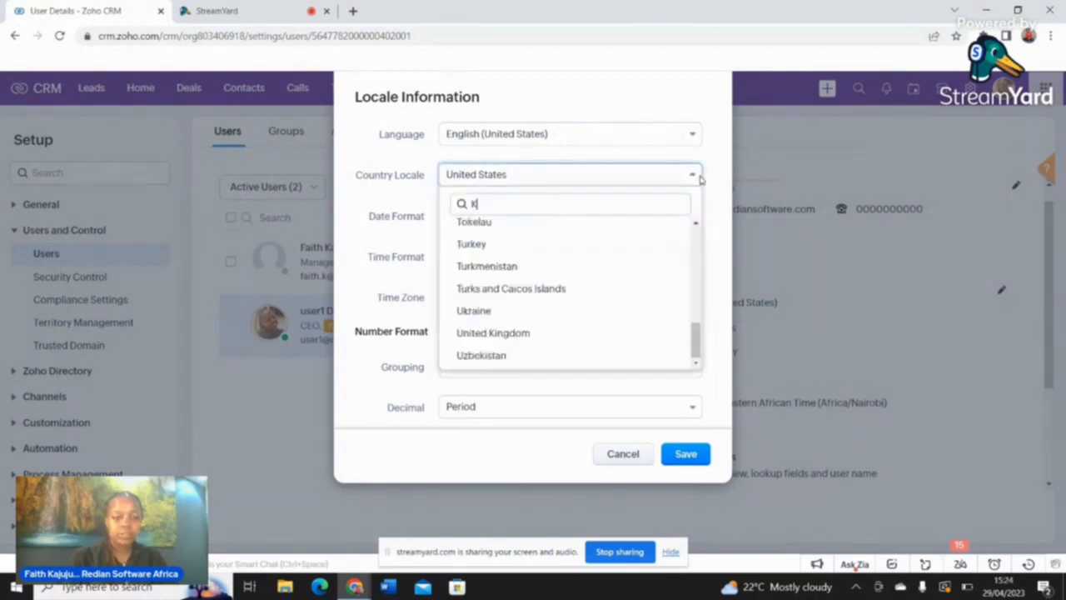
pyautogui.write('e')
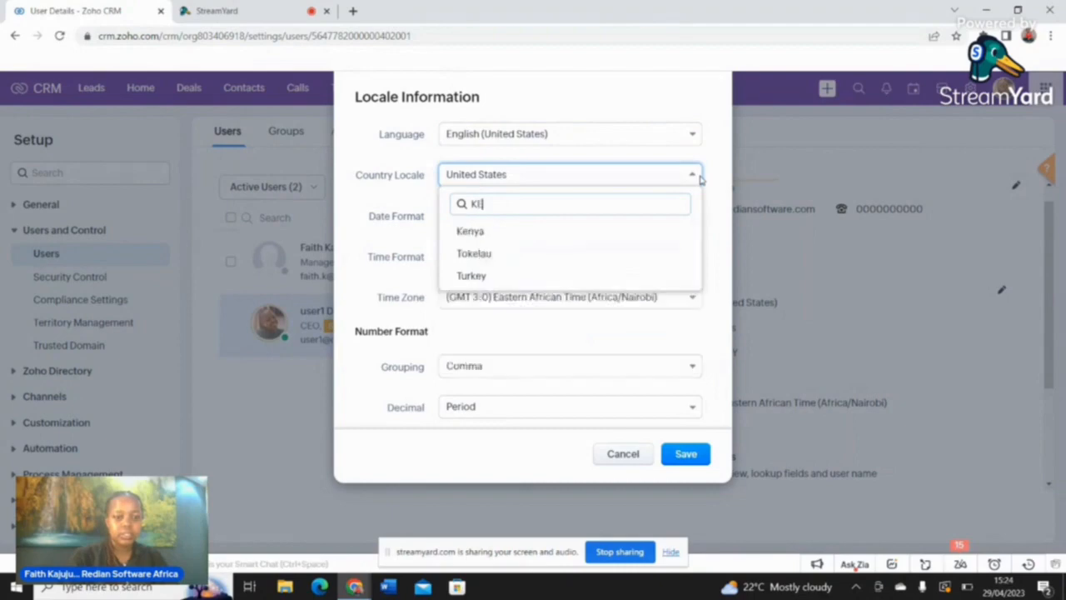
pyautogui.click(587, 242)
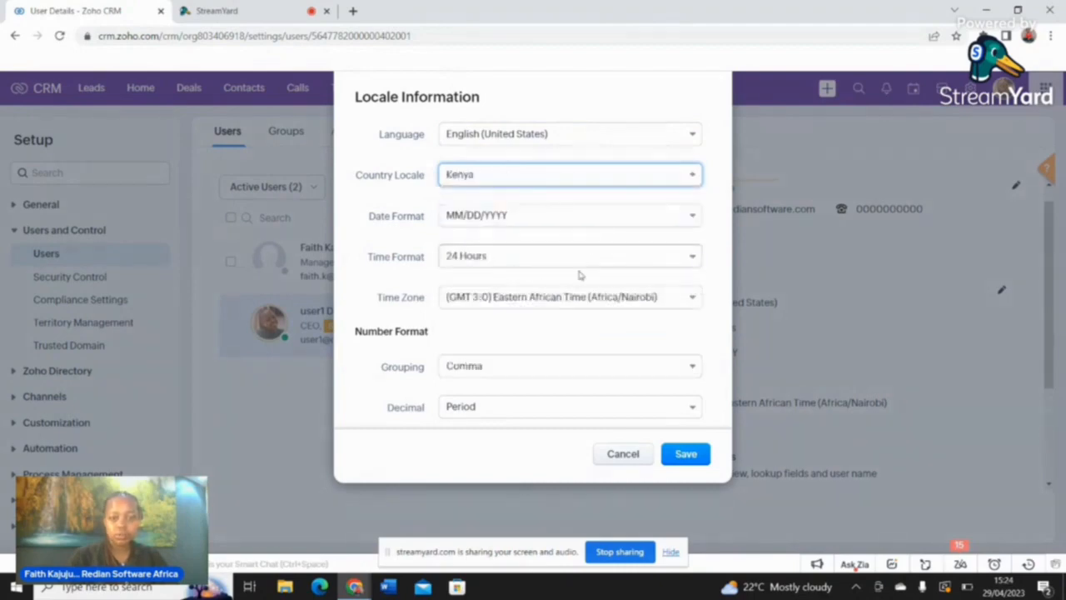
# Step: Set the time format to 12 Hours and the number grouping to Space, and save the locale information
pyautogui.click(695, 259)
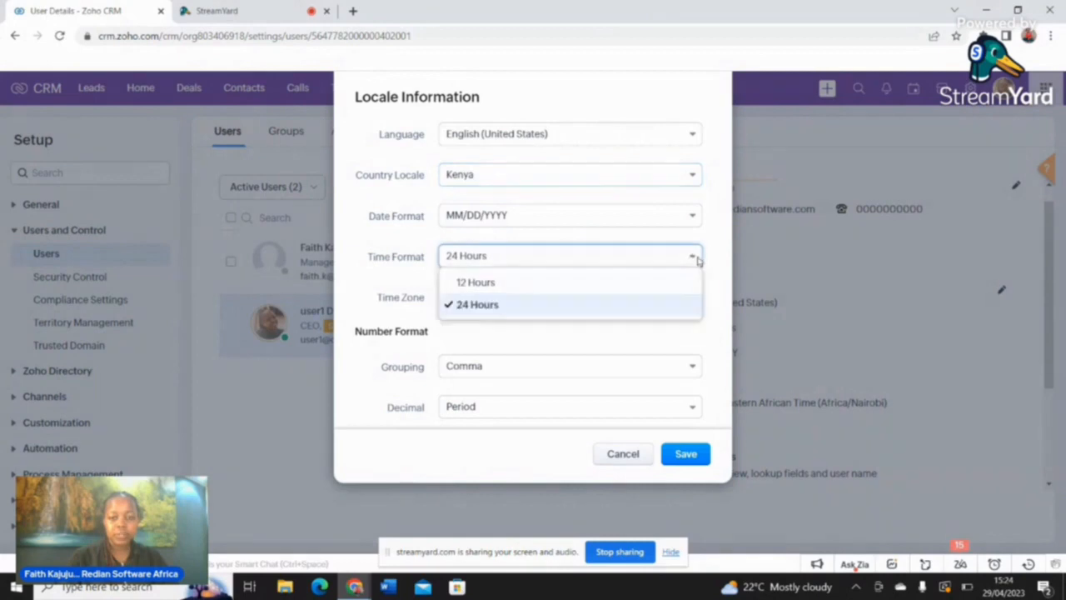
pyautogui.click(625, 287)
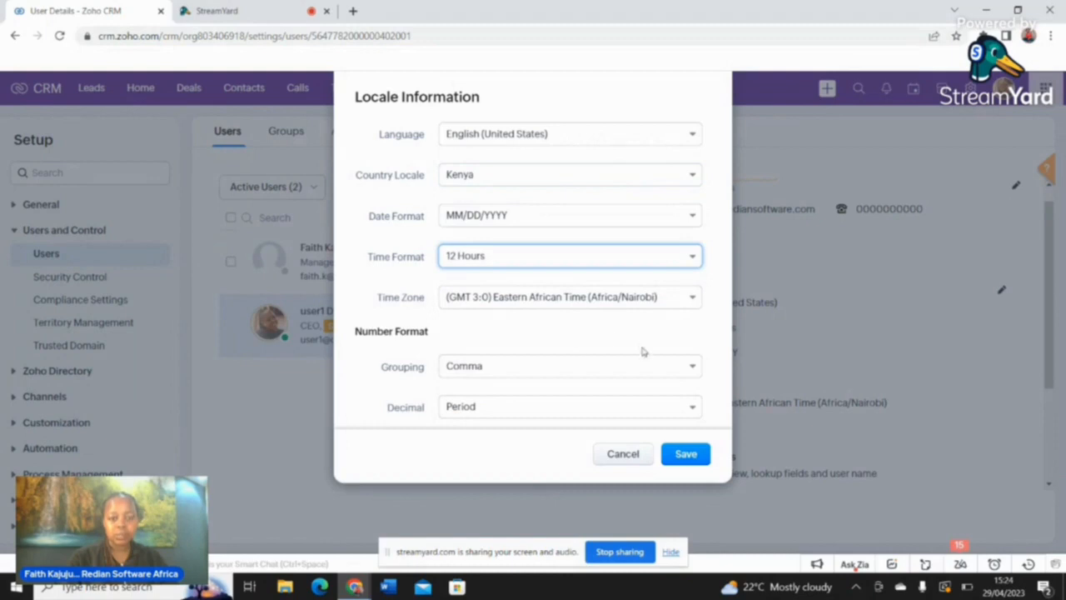
pyautogui.click(694, 365)
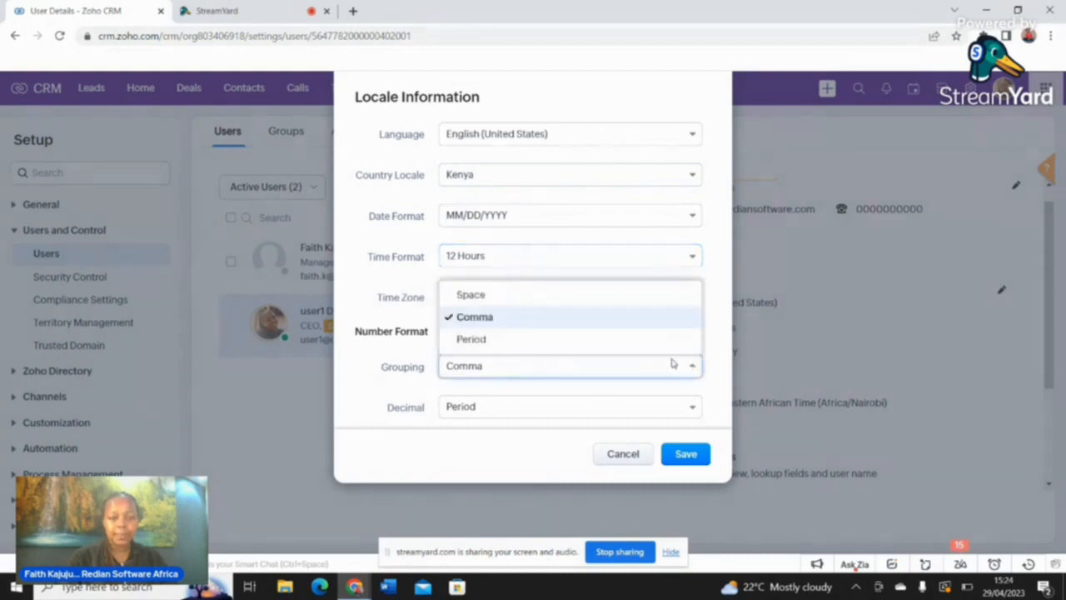
pyautogui.click(632, 302)
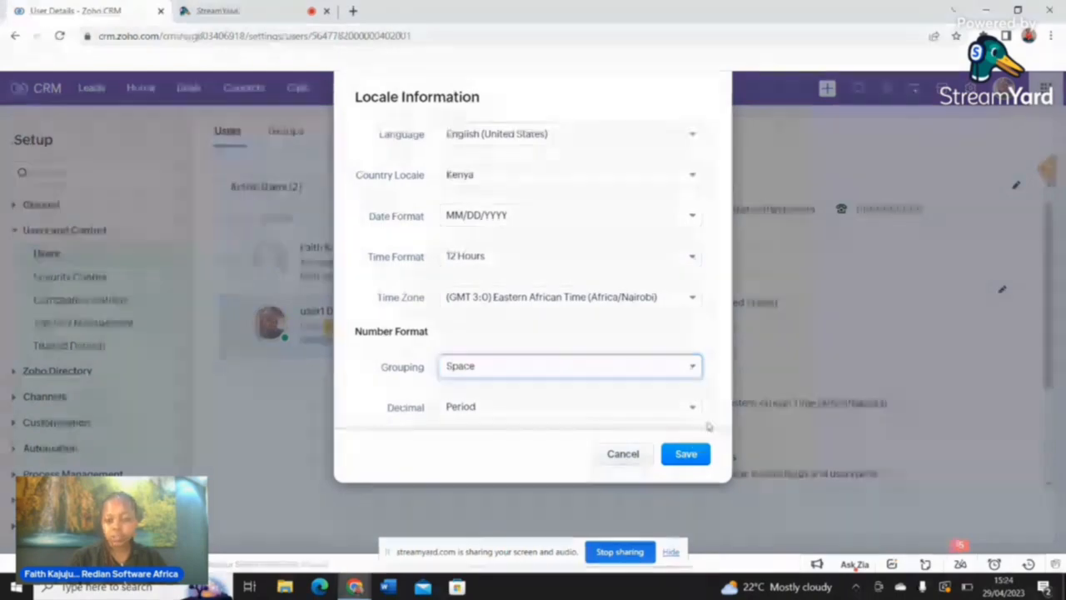
pyautogui.click(701, 454)
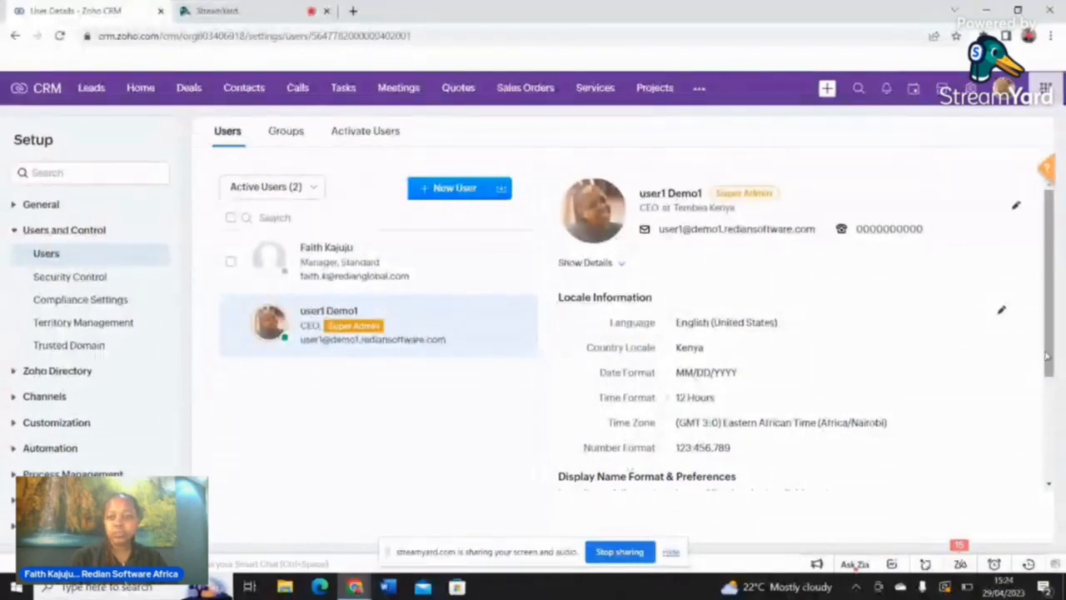
# Step: Set the name format to Salutation, Last Name, First Name and the sort order preference to Last Name, First Name
pyautogui.moveTo(1048, 356); pyautogui.dragTo(1016, 462)
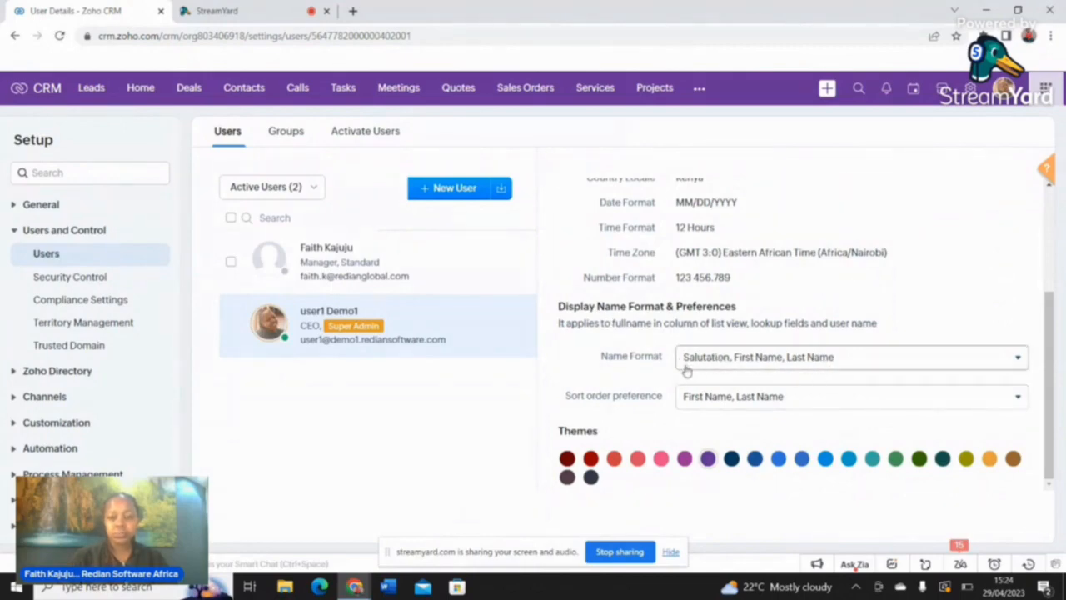
pyautogui.click(1016, 359)
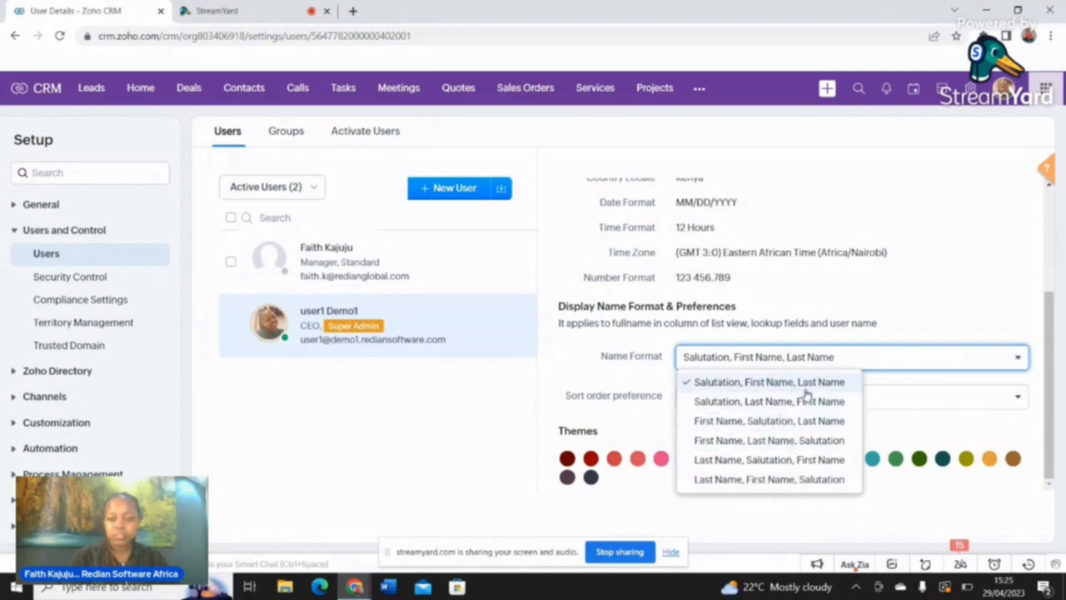
pyautogui.click(754, 401)
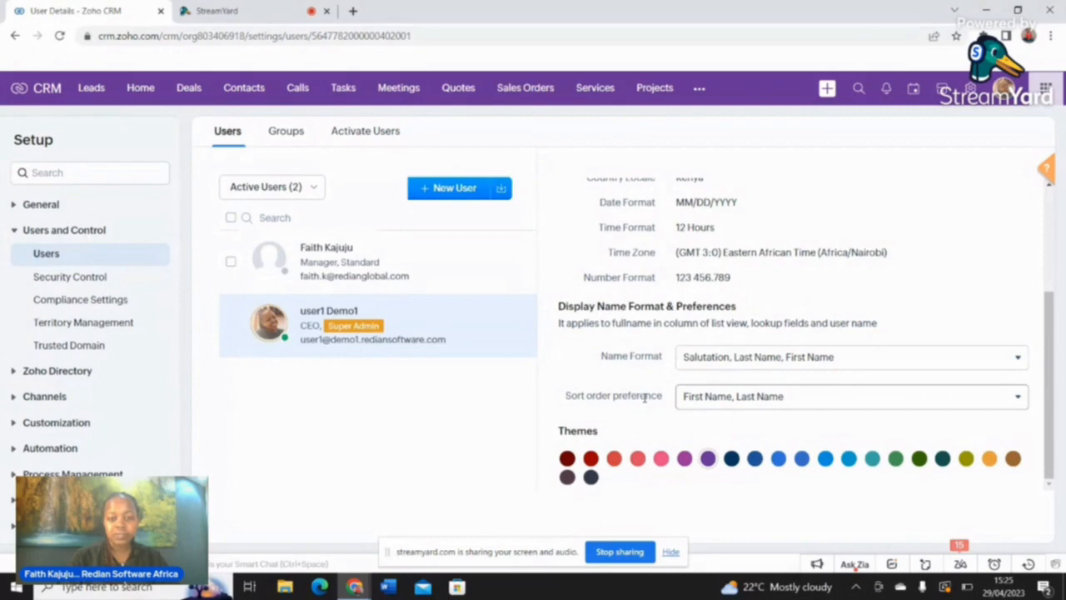
pyautogui.click(1017, 405)
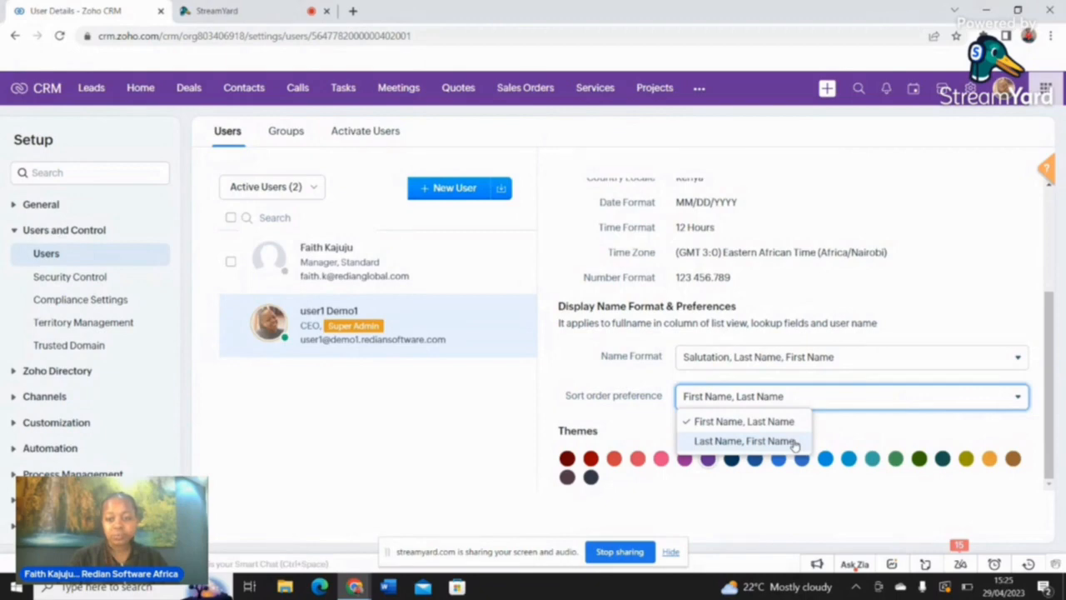
pyautogui.click(793, 443)
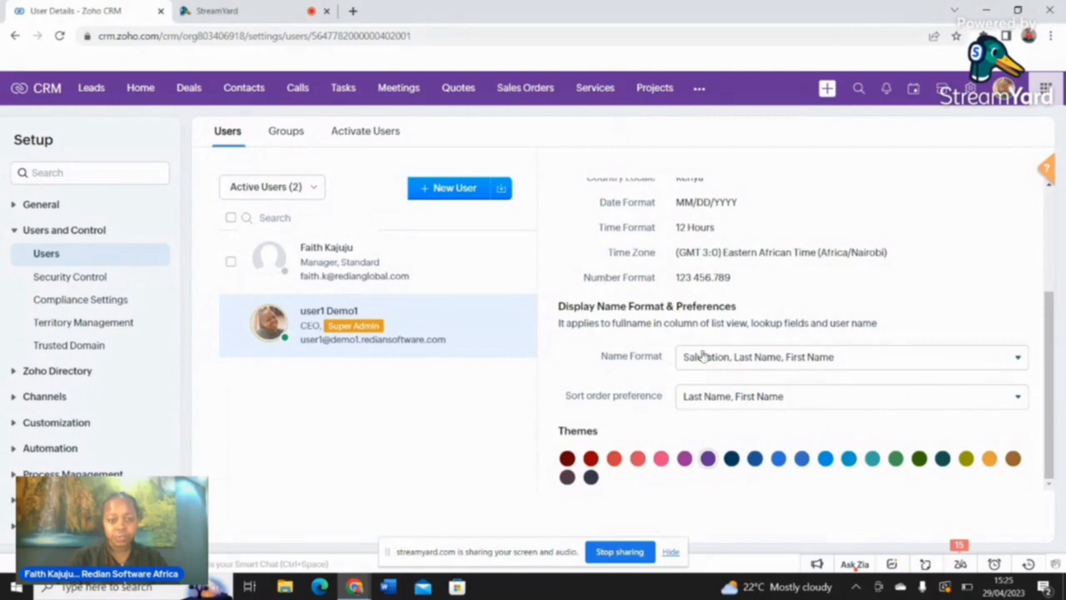
# Step: Try the coral red and magenta colour themes and settle on the bright blue one
pyautogui.click(637, 459)
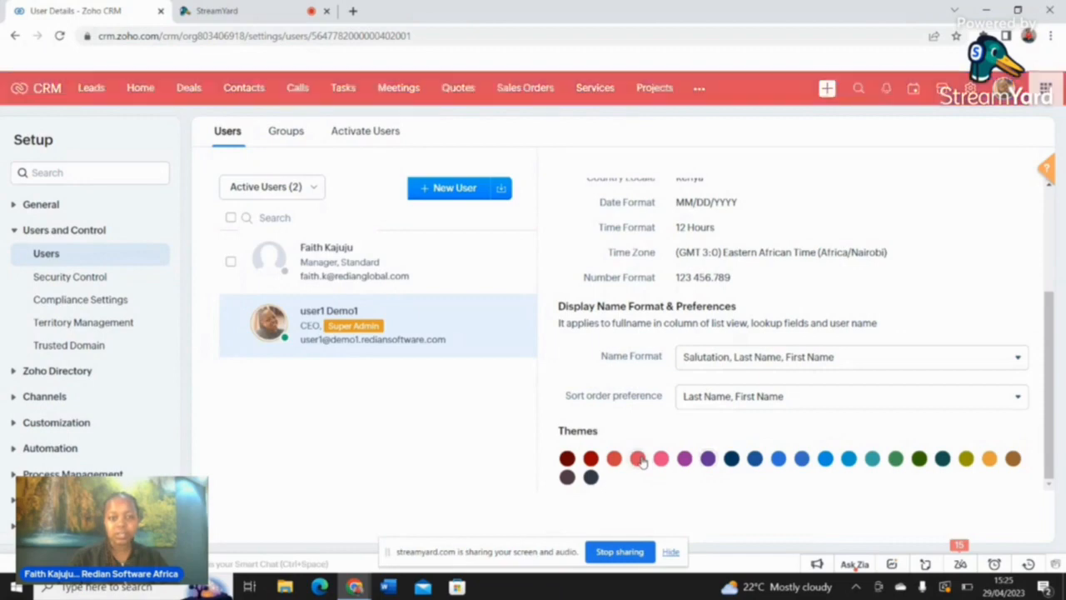
pyautogui.click(685, 459)
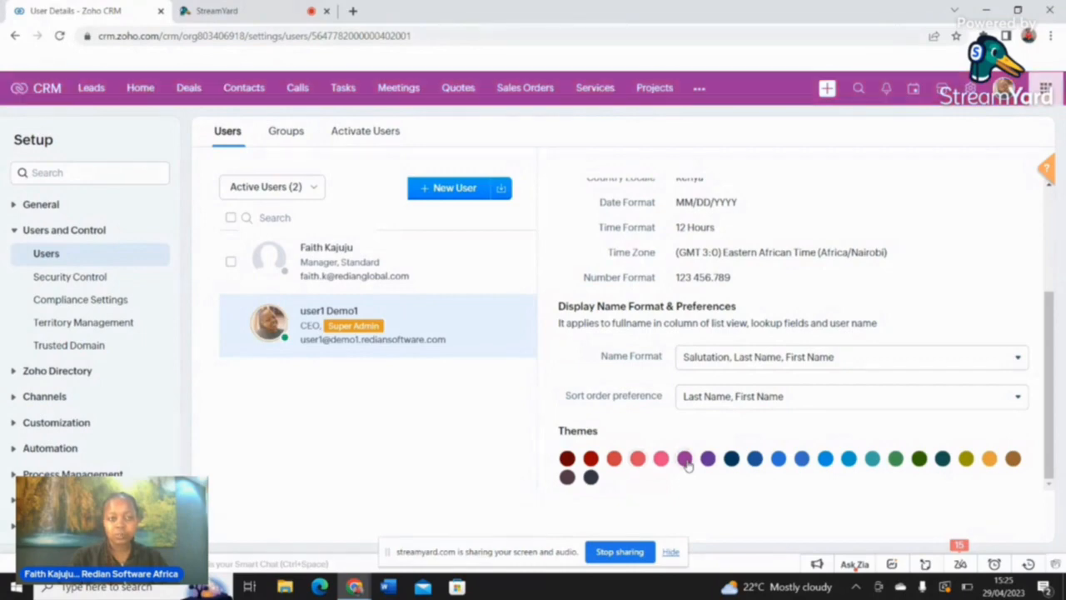
pyautogui.click(778, 459)
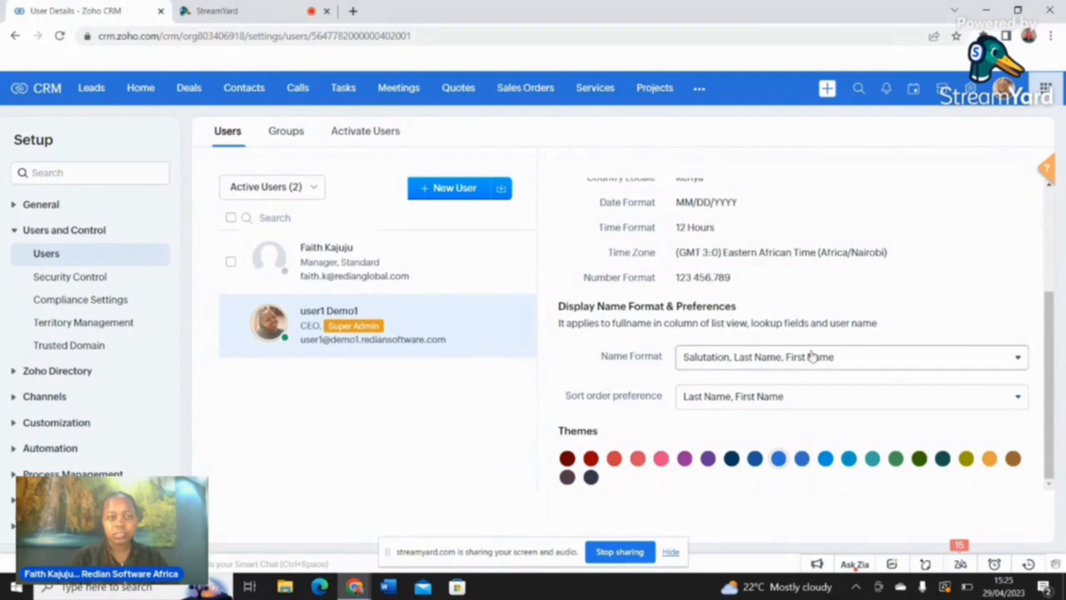
# Step: Start a new user group named "Redian Software Finance Group 2"
pyautogui.click(287, 134)
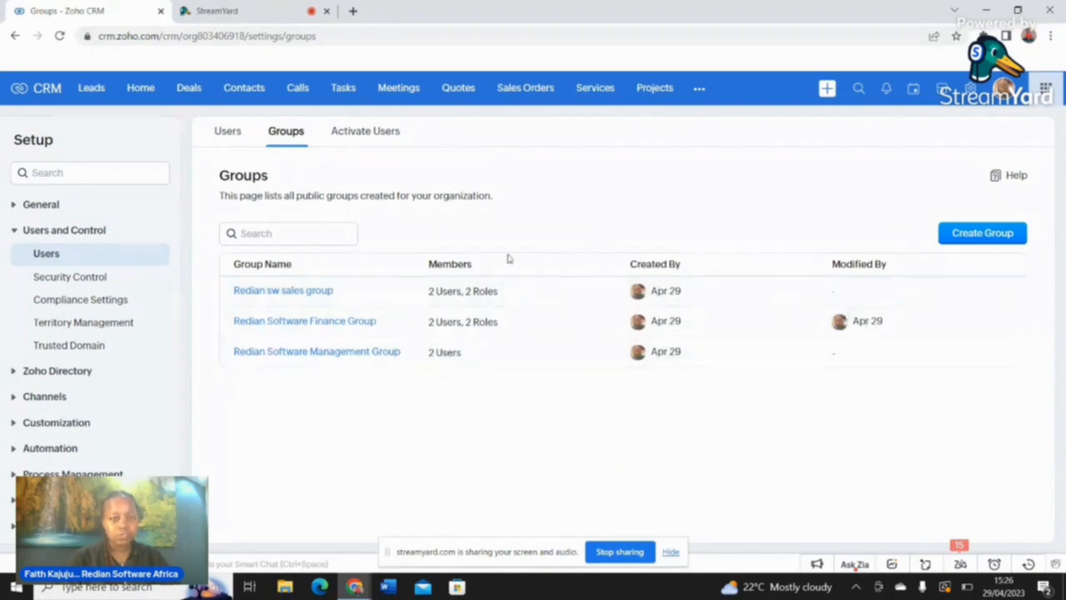
pyautogui.click(958, 236)
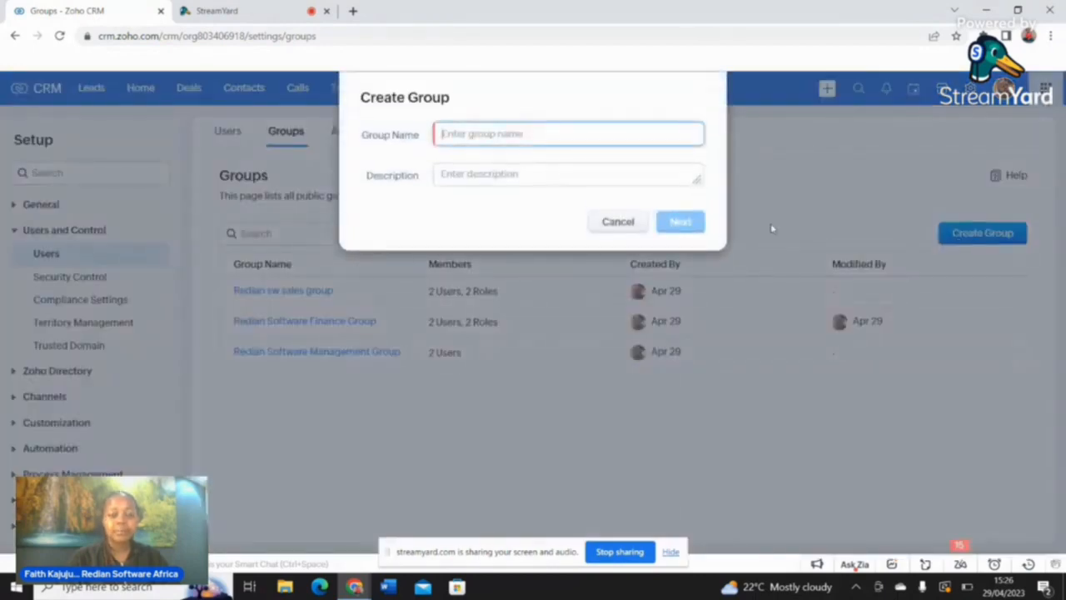
pyautogui.write('re')
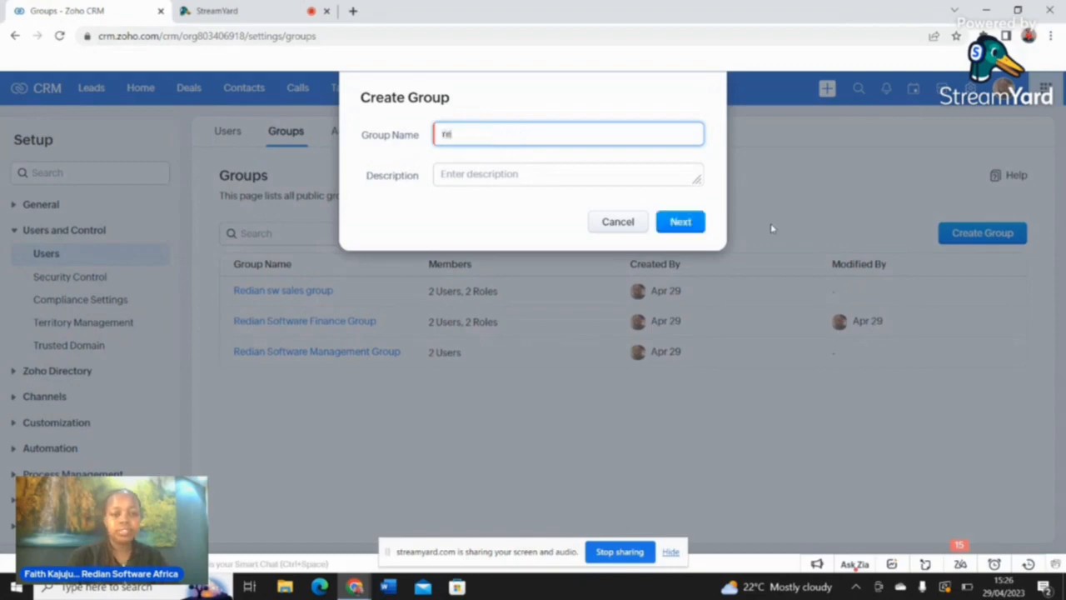
pyautogui.press('BackSpace')
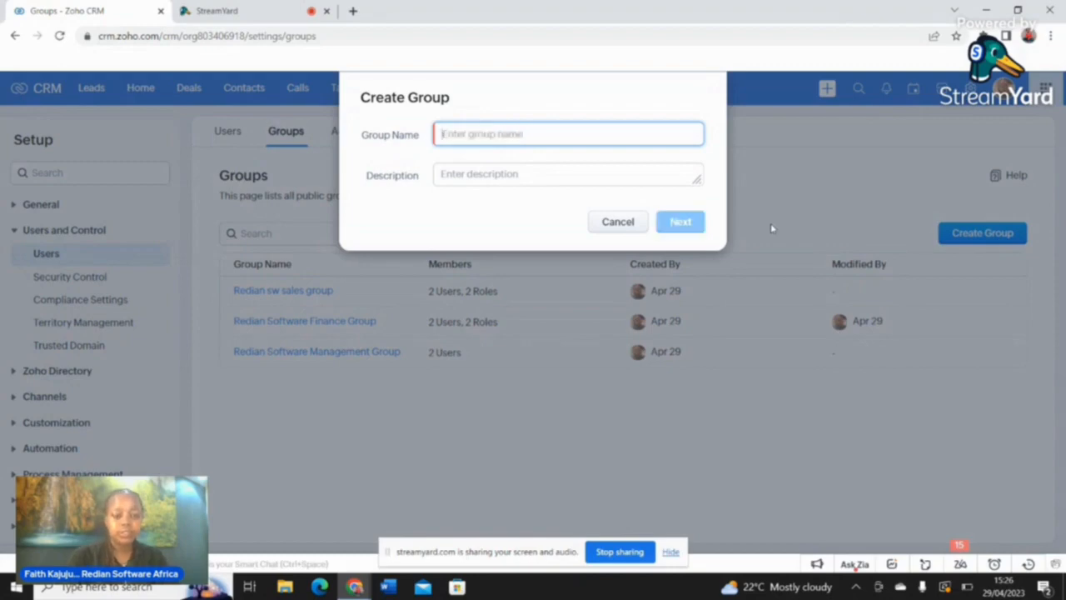
pyautogui.write('r')
pyautogui.press('BackSpace')
pyautogui.write('Redian Softwar')
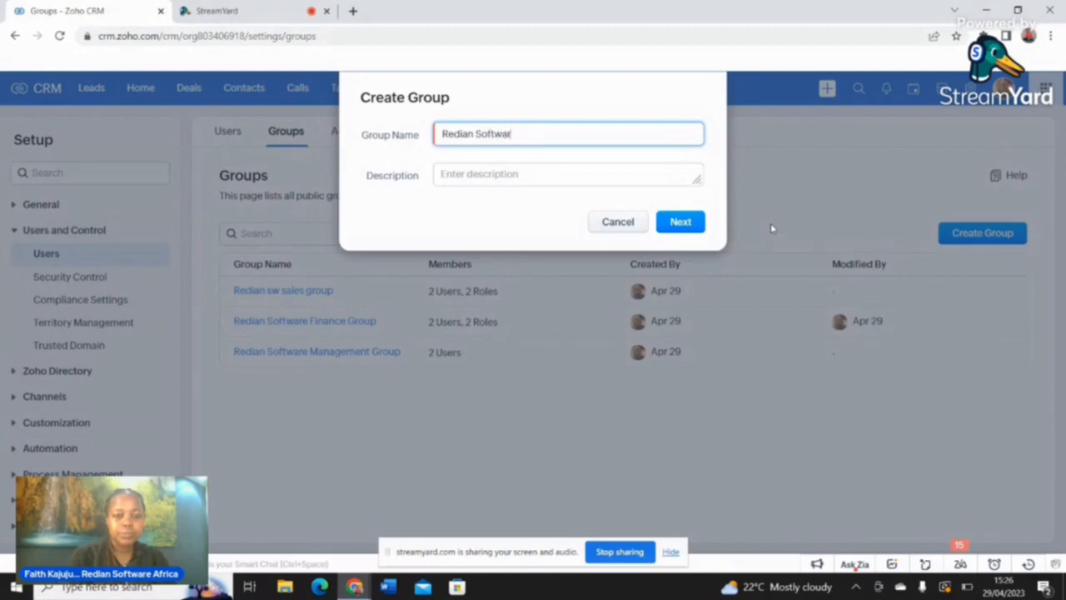
pyautogui.write('e Finance Group 2')
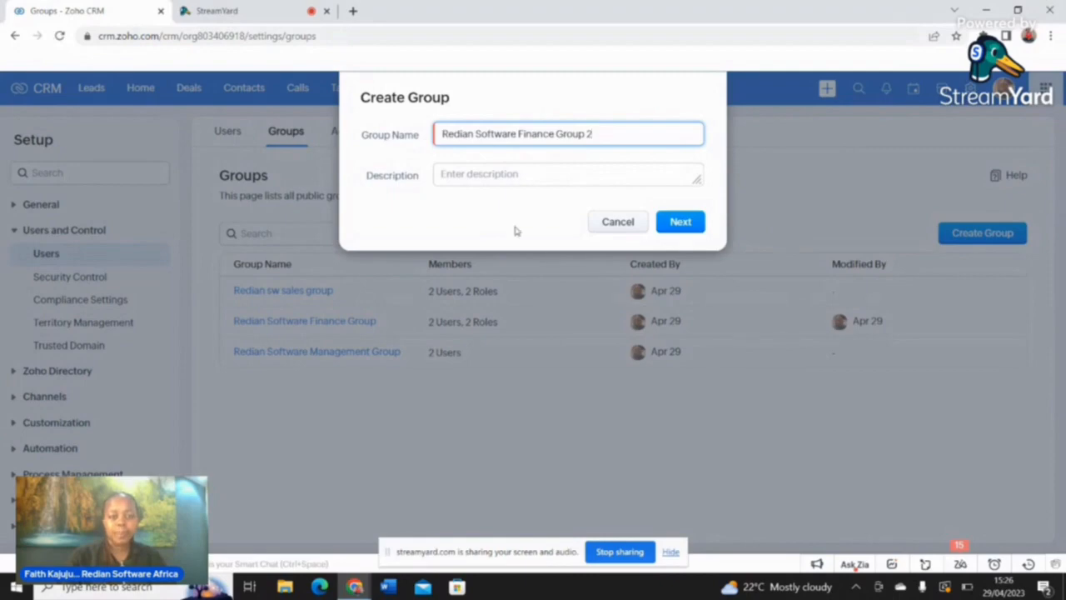
# Step: Describe the new group as "This is the main Finance group for RS" and proceed to adding its members
pyautogui.click(498, 178)
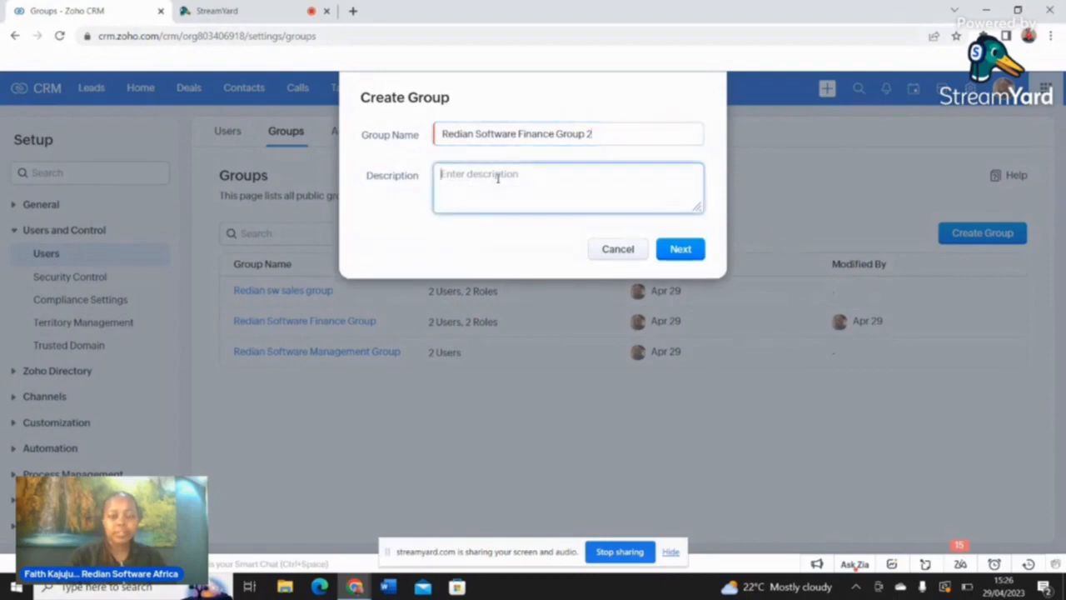
pyautogui.write('I')
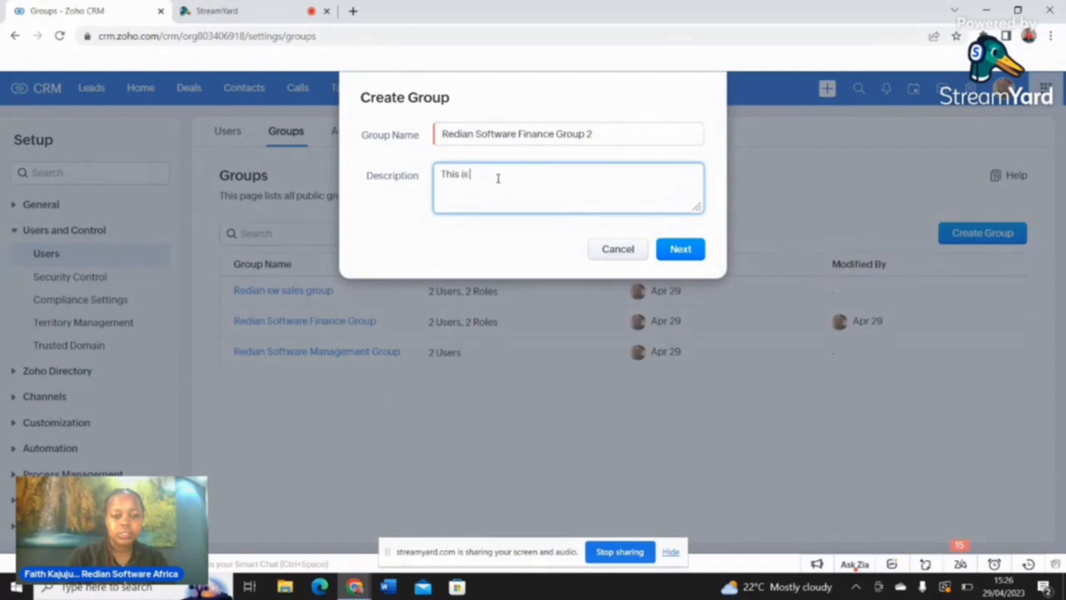
pyautogui.write('his is the')
pyautogui.write('main Finace')
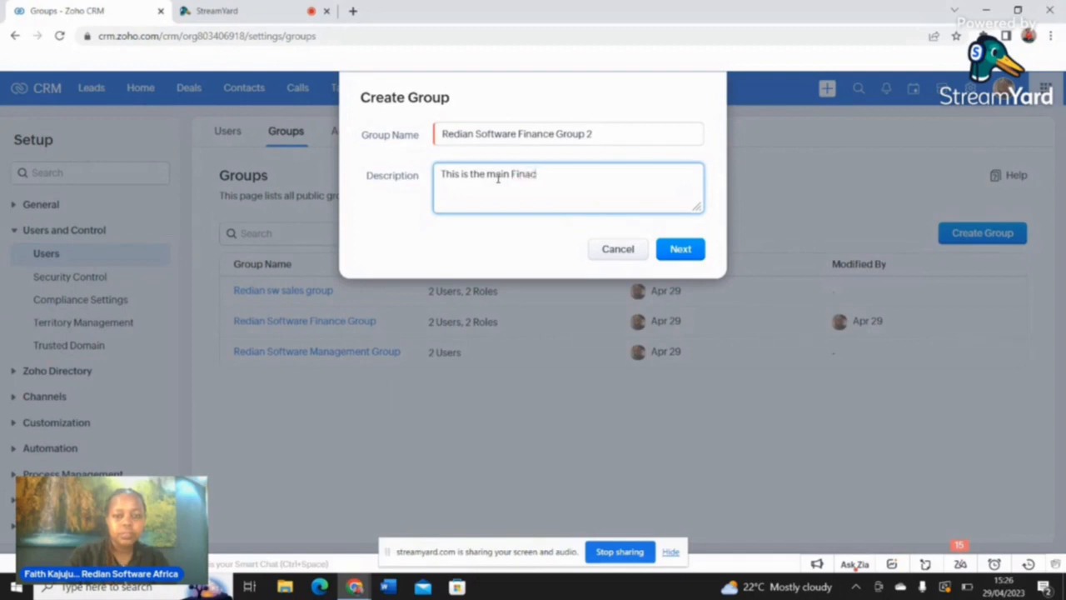
pyautogui.write('grou')
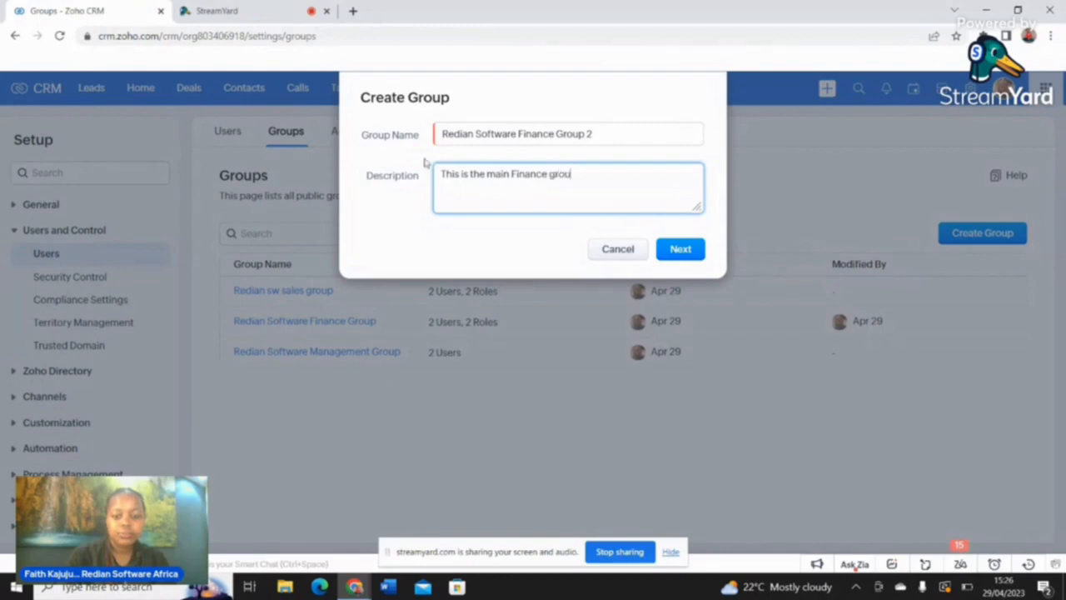
pyautogui.write('p for R')
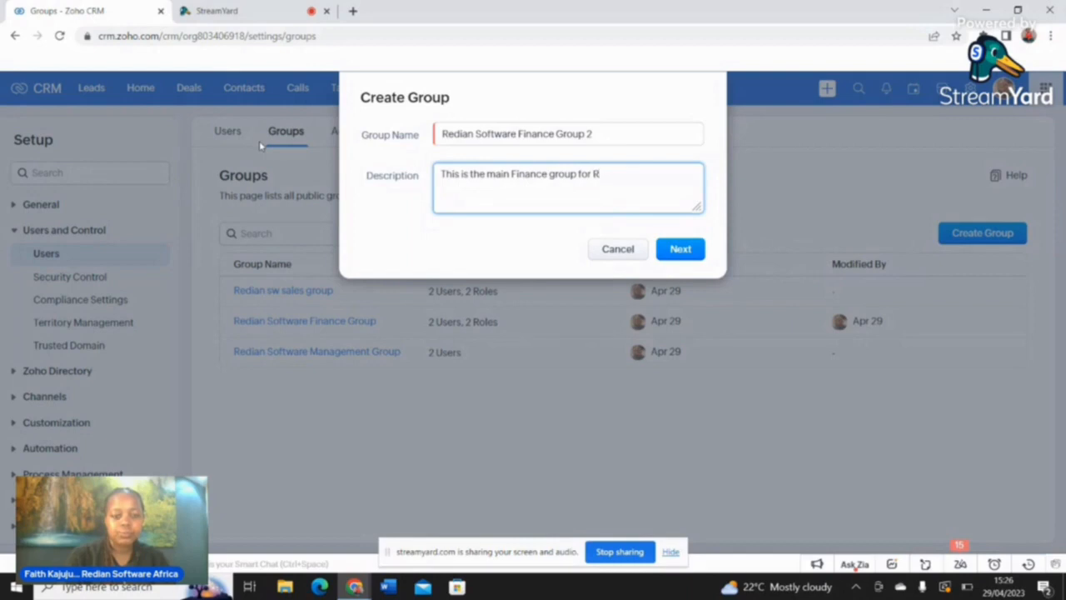
pyautogui.write('s')
pyautogui.press('BackSpace')
pyautogui.write('S')
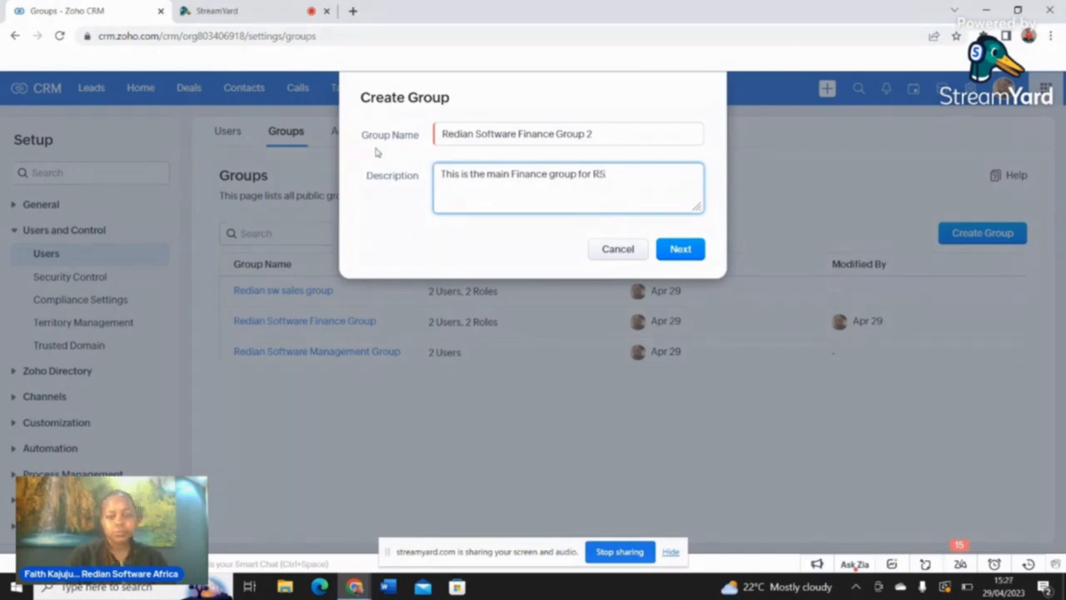
pyautogui.click(673, 250)
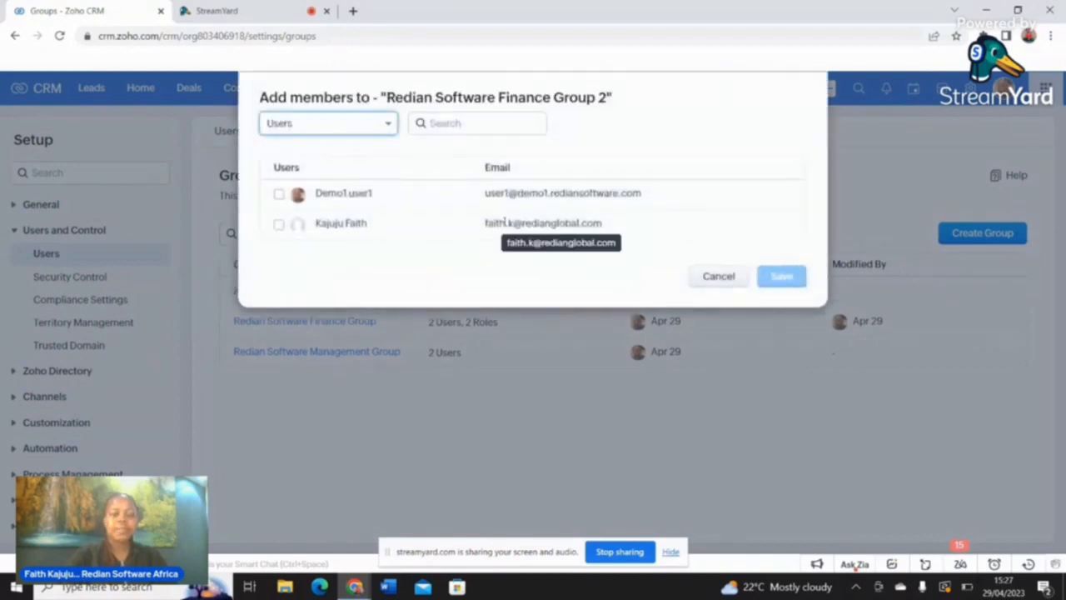
# Step: Select both listed users as members of Redian Software Finance Group 2
pyautogui.click(388, 127)
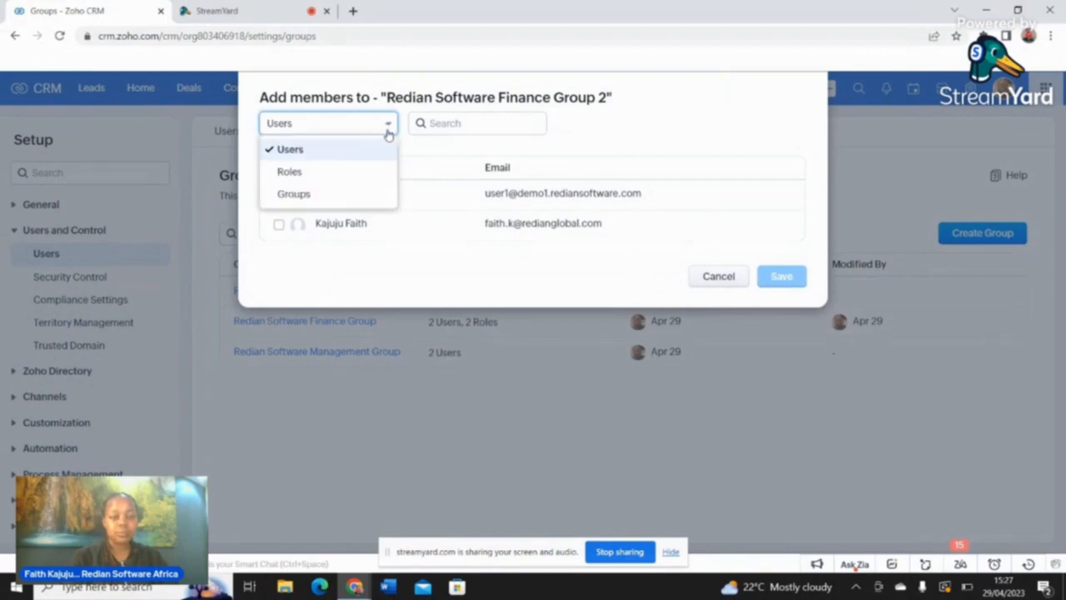
pyautogui.click(416, 198)
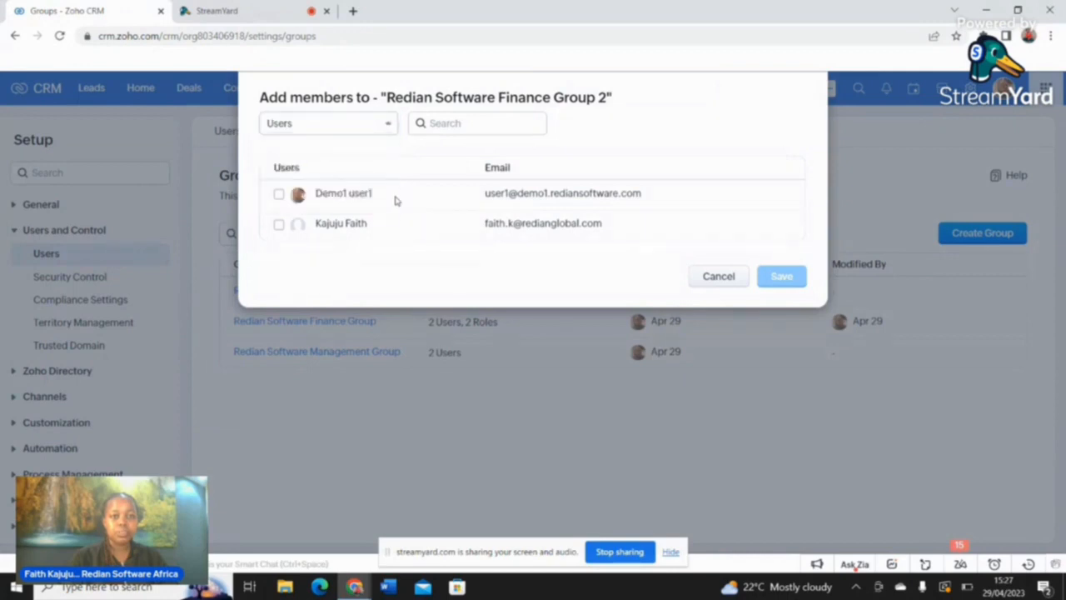
pyautogui.click(279, 194)
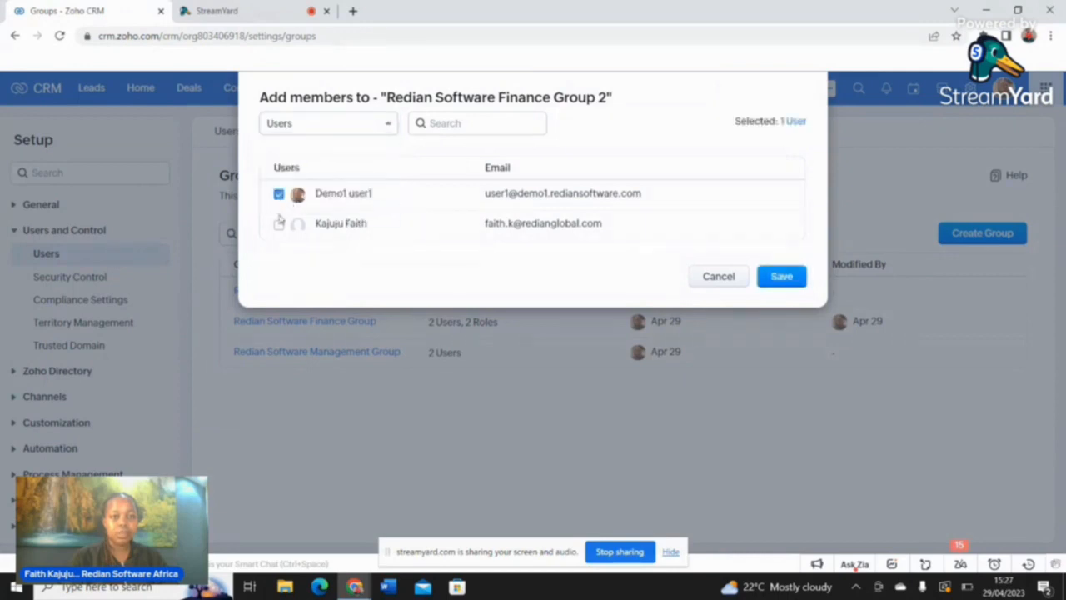
pyautogui.click(279, 224)
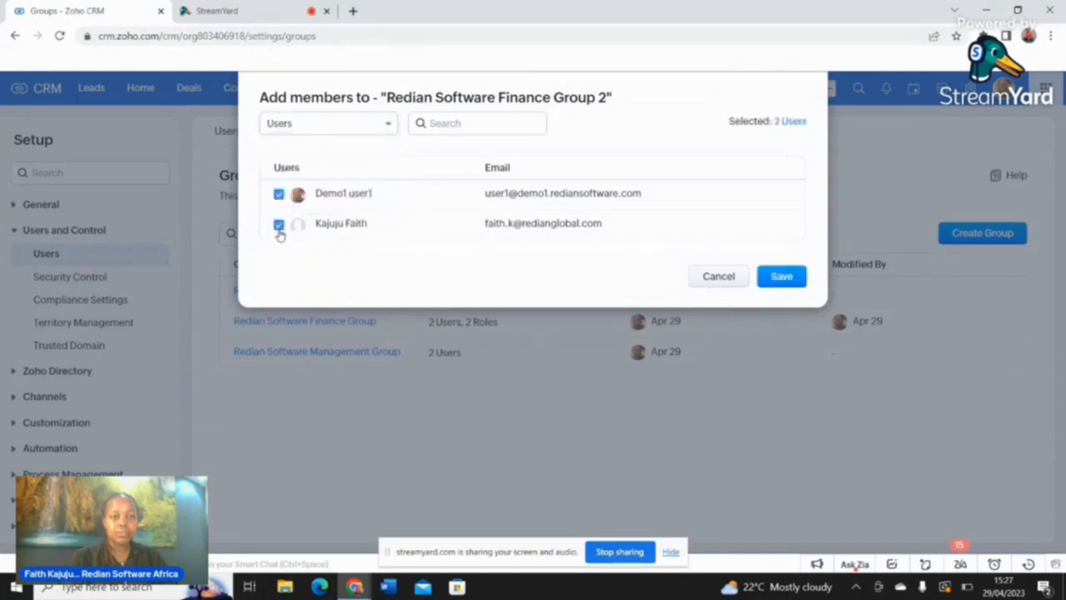
# Step: Add the CEO and Manager roles, without subordinates, to the group's members and save the group
pyautogui.click(388, 126)
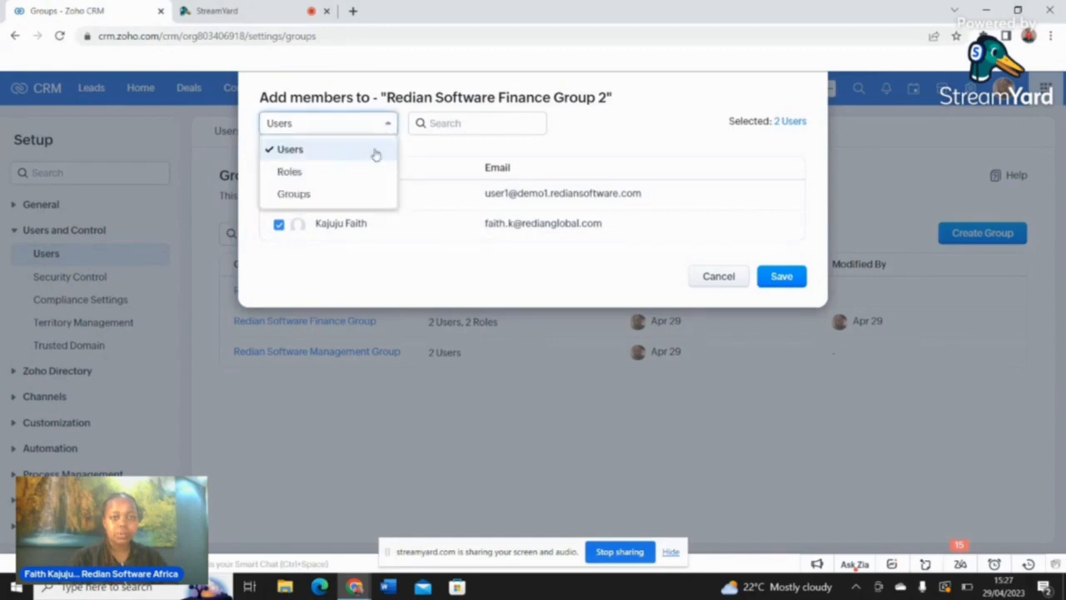
pyautogui.click(372, 175)
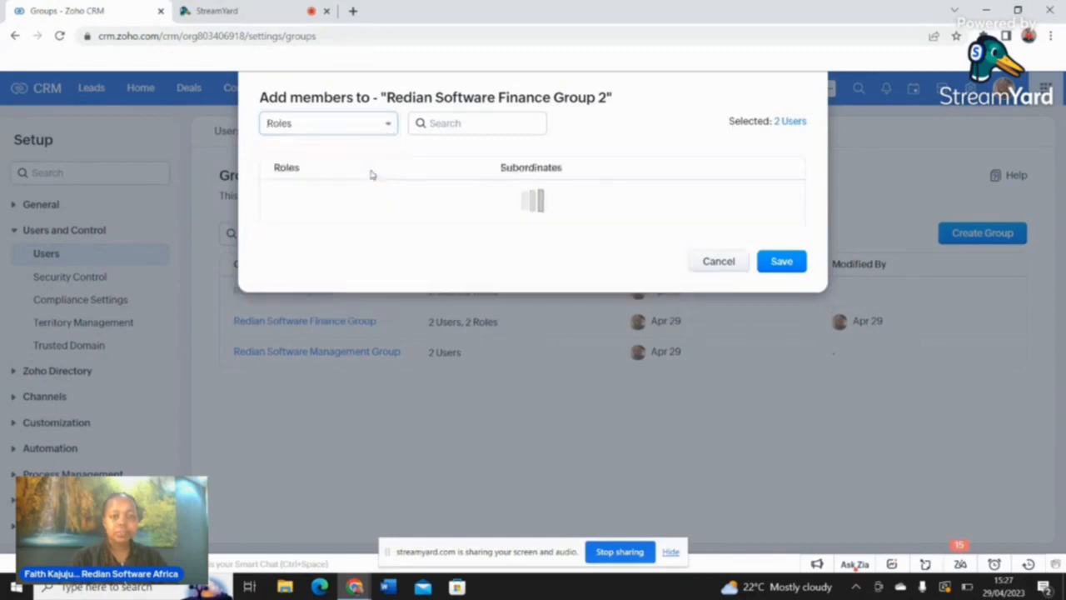
pyautogui.click(280, 195)
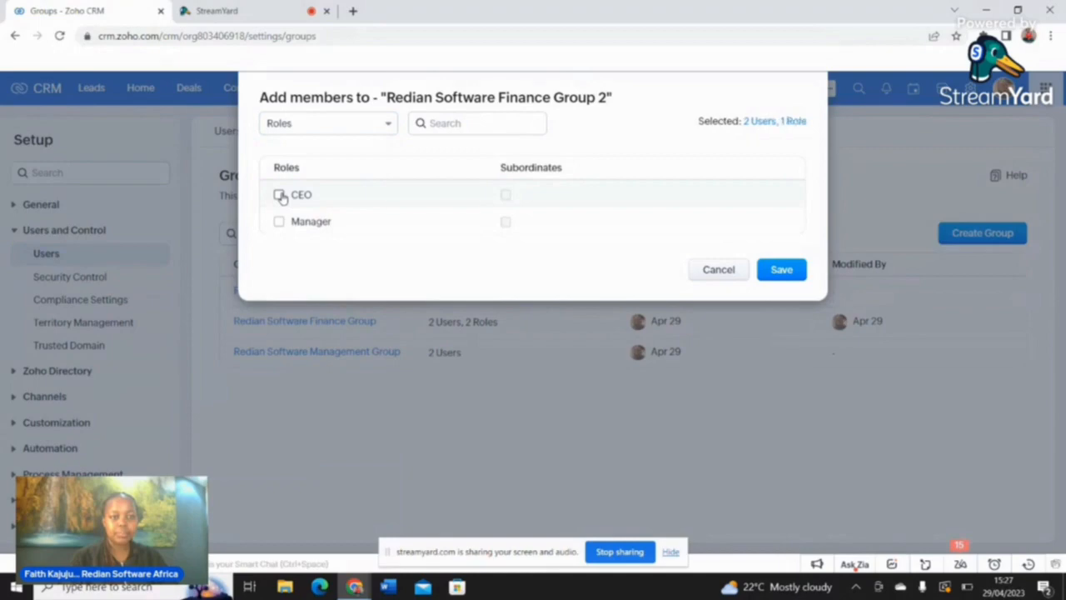
pyautogui.click(279, 222)
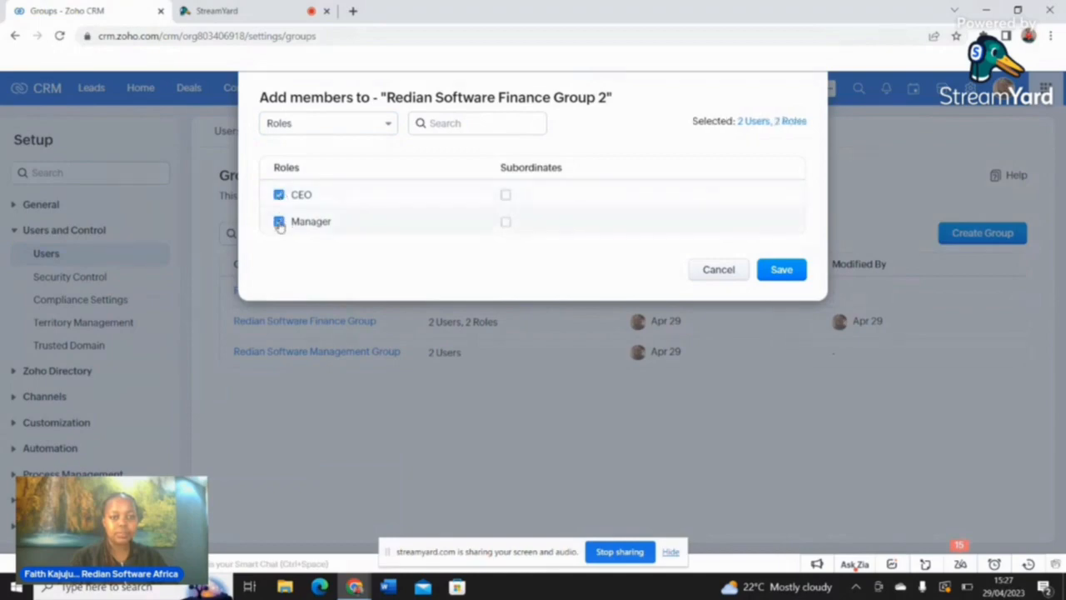
pyautogui.click(781, 270)
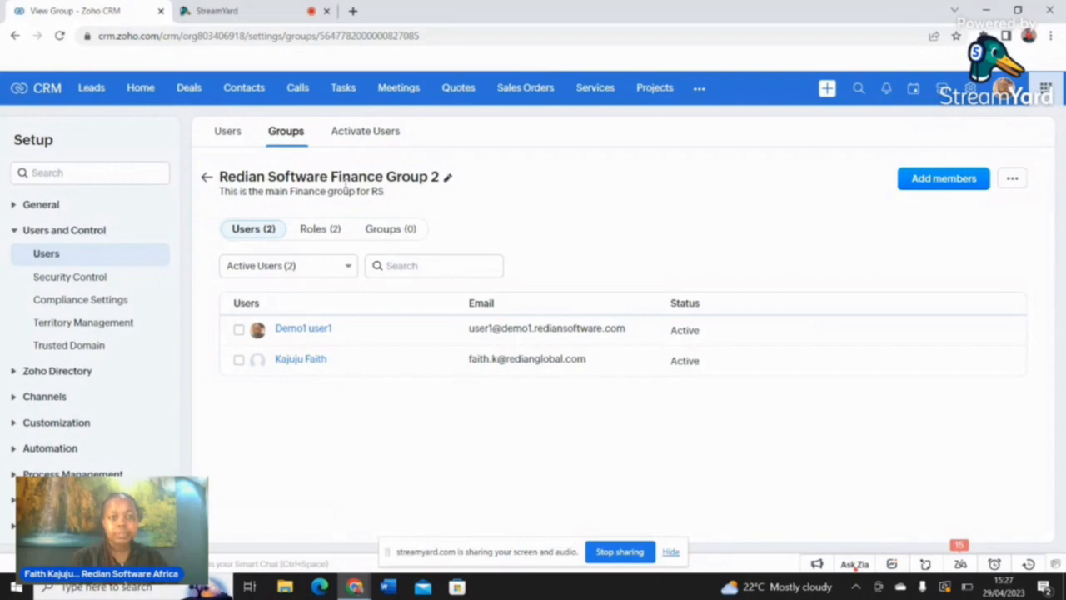
# Step: Change the group's name to "Redian Software Finance Group Two"
pyautogui.click(445, 180)
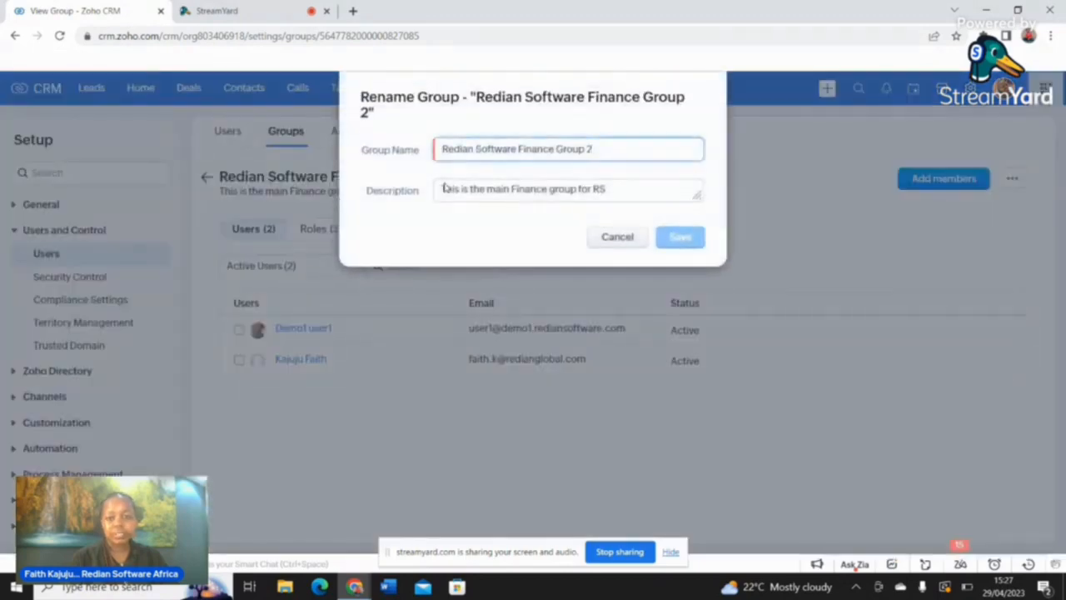
pyautogui.press('BackSpace')
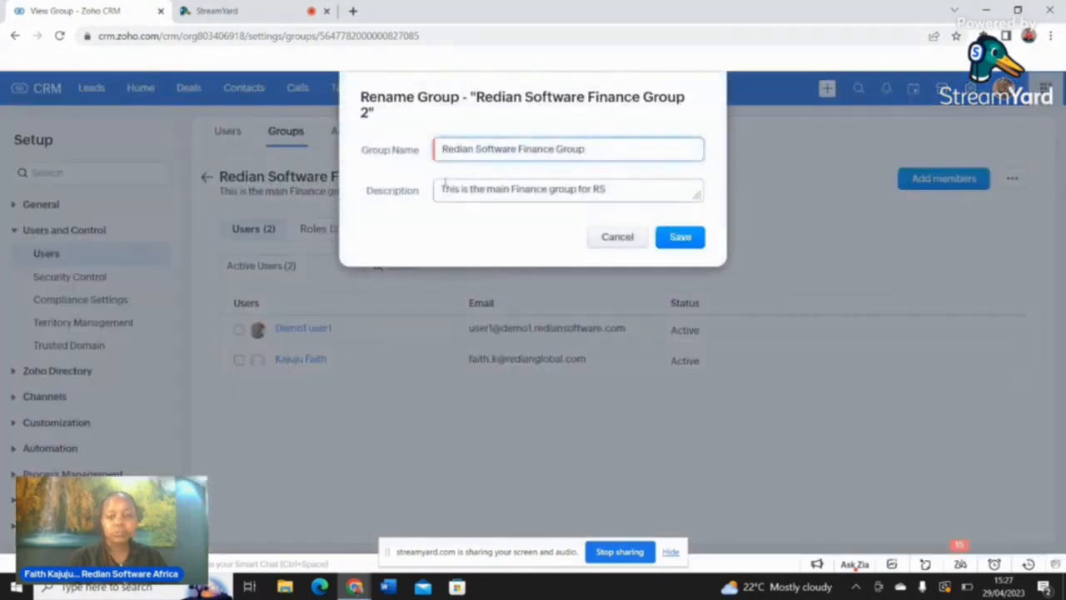
pyautogui.write('1')
pyautogui.write('WA')
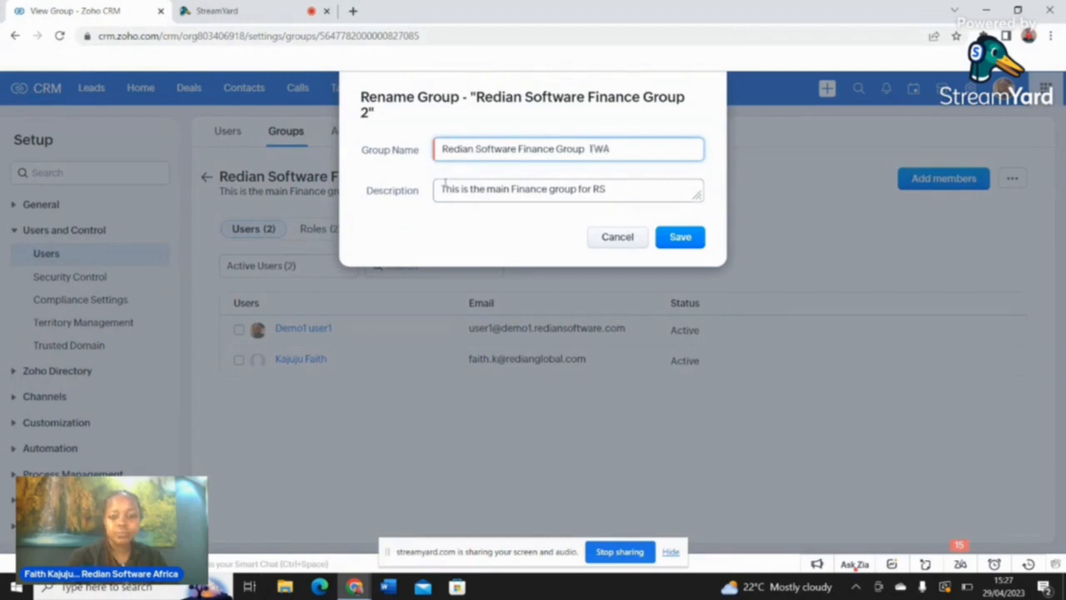
pyautogui.press('BackSpace')
pyautogui.press('BackSpace')
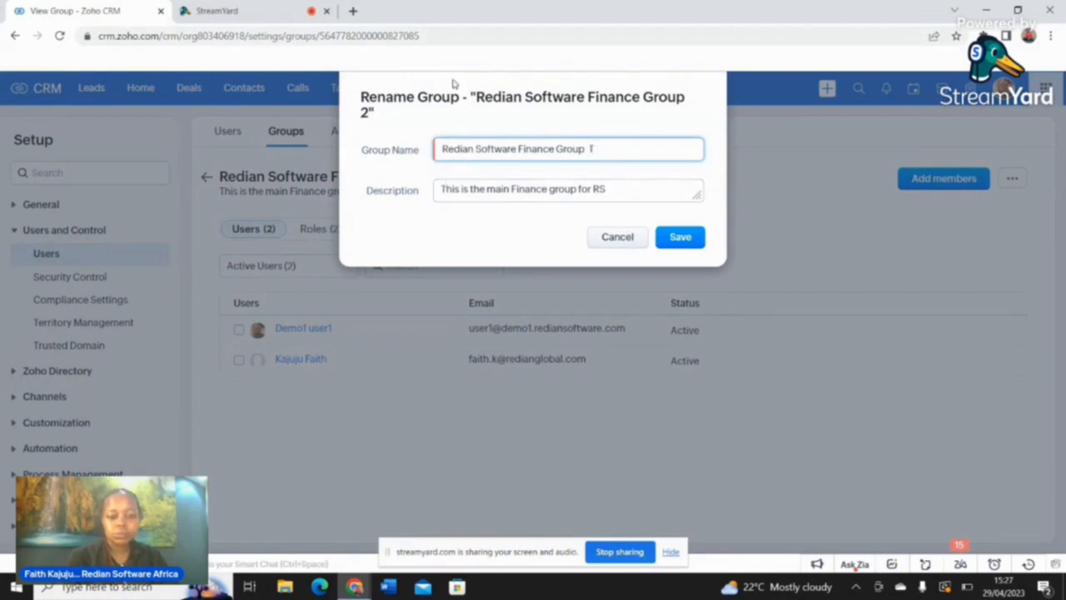
pyautogui.write('wo')
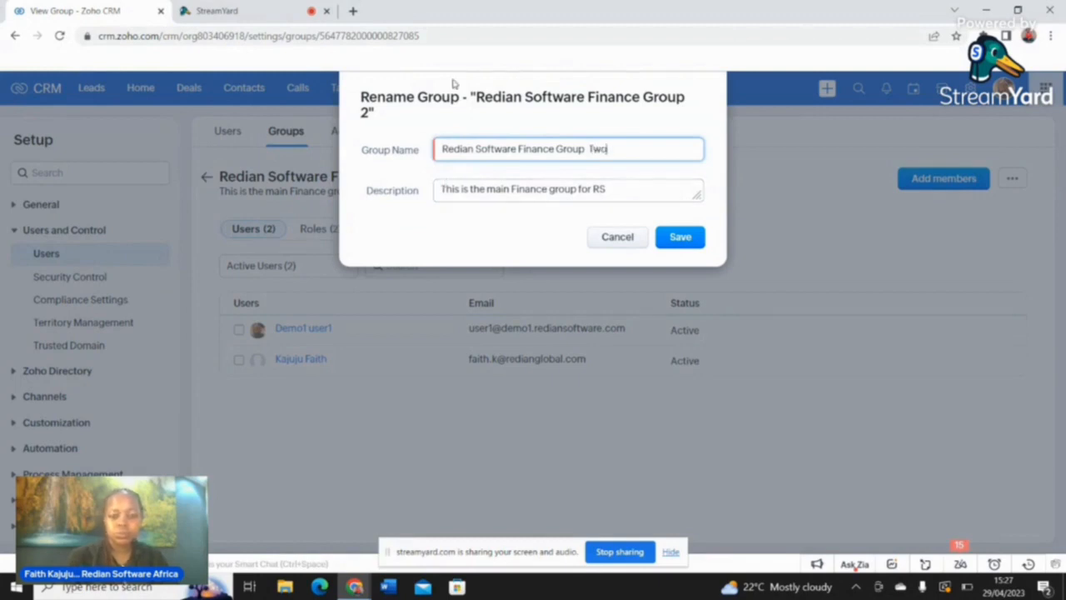
# Step: Change the group's description to "This is the main Finance group for Redian Software" and save the changes
pyautogui.click(616, 189)
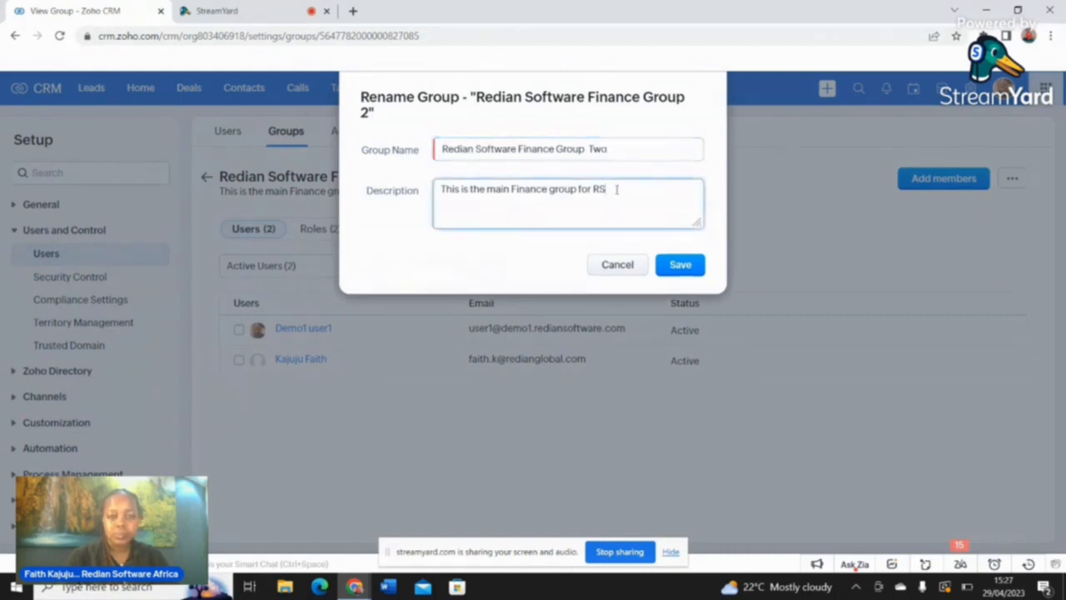
pyautogui.press('BackSpace')
pyautogui.write('e')
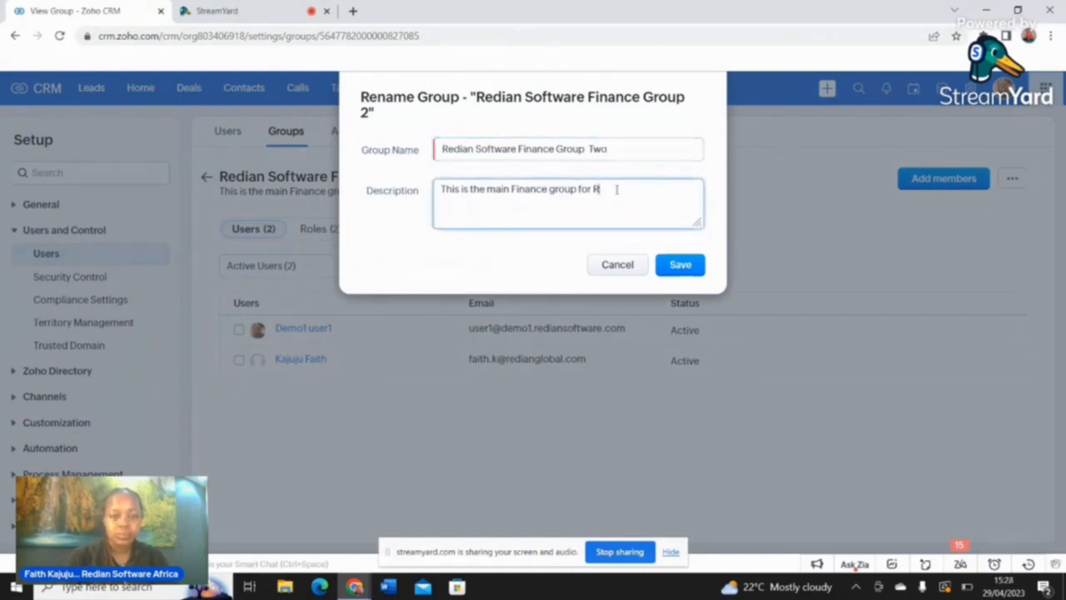
pyautogui.write('dian Software')
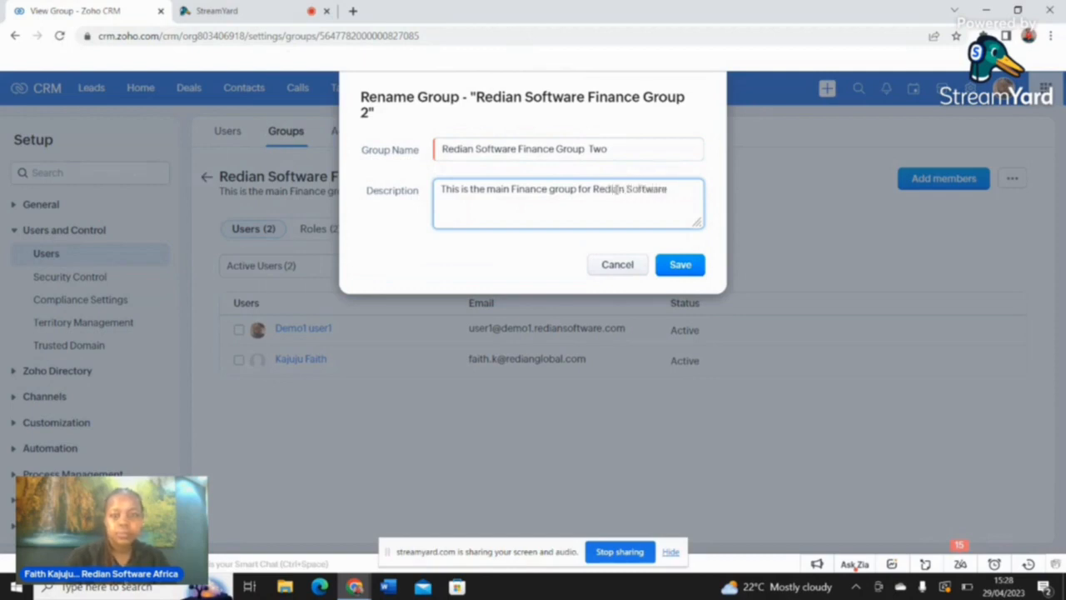
pyautogui.click(683, 266)
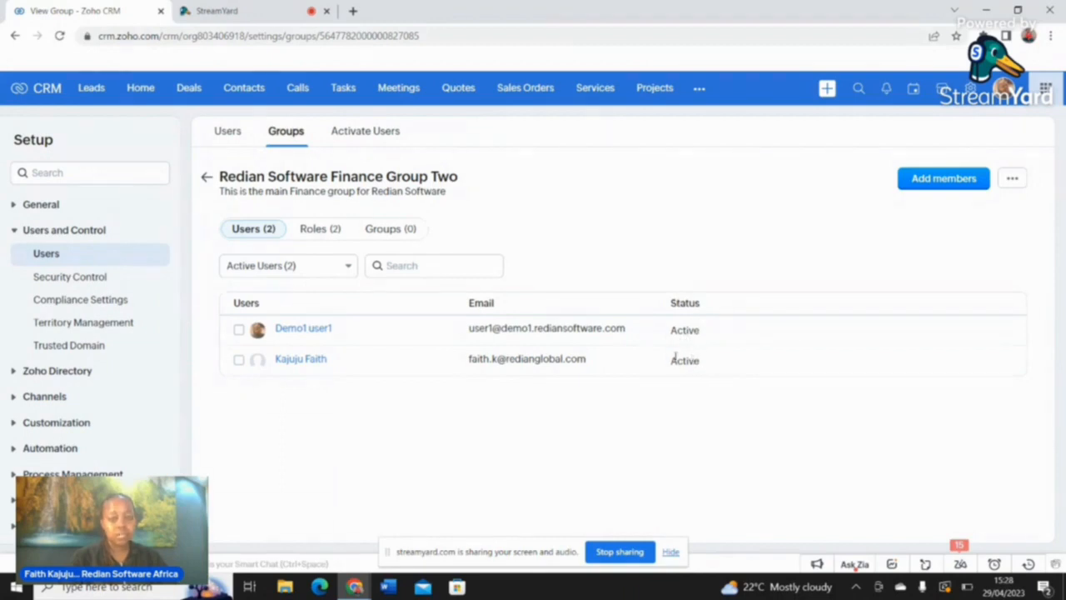
# Step: Deactivate the user with the Manager role, dismiss the licence notice, and activate the same user again
pyautogui.click(360, 135)
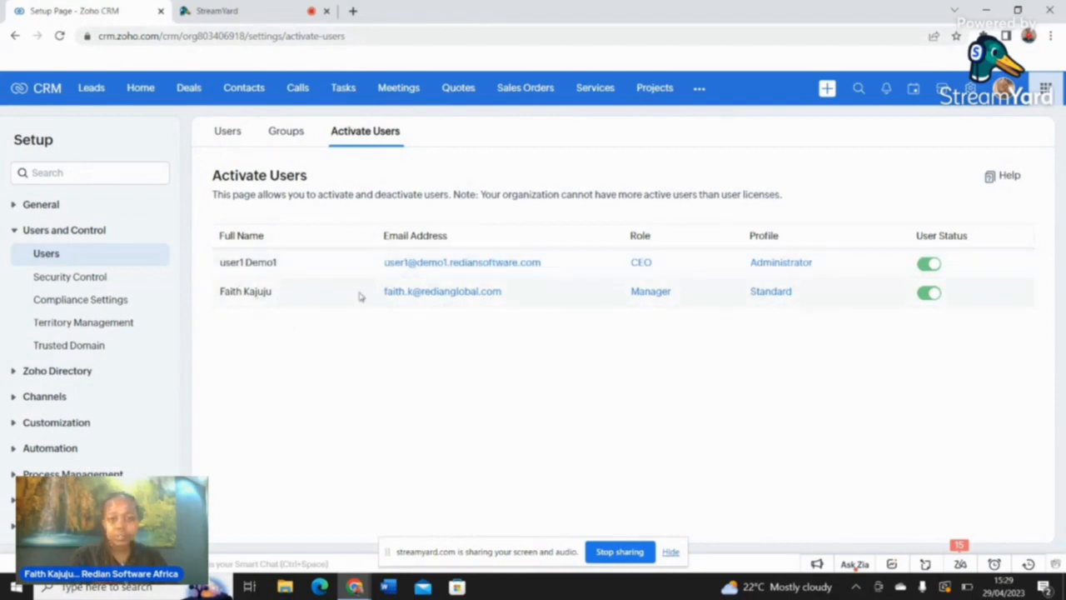
pyautogui.click(929, 293)
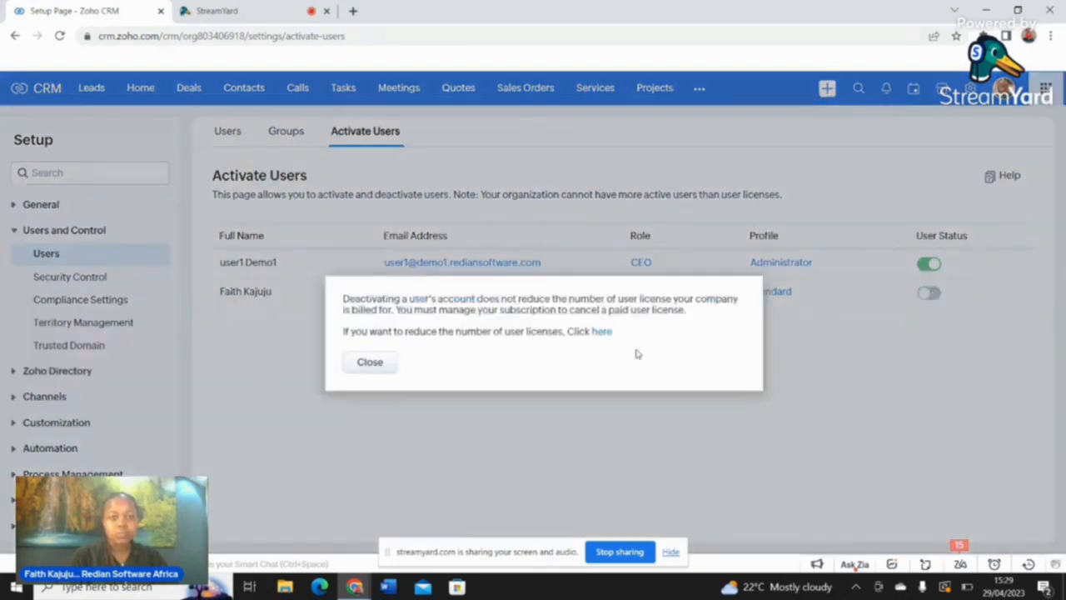
pyautogui.click(370, 363)
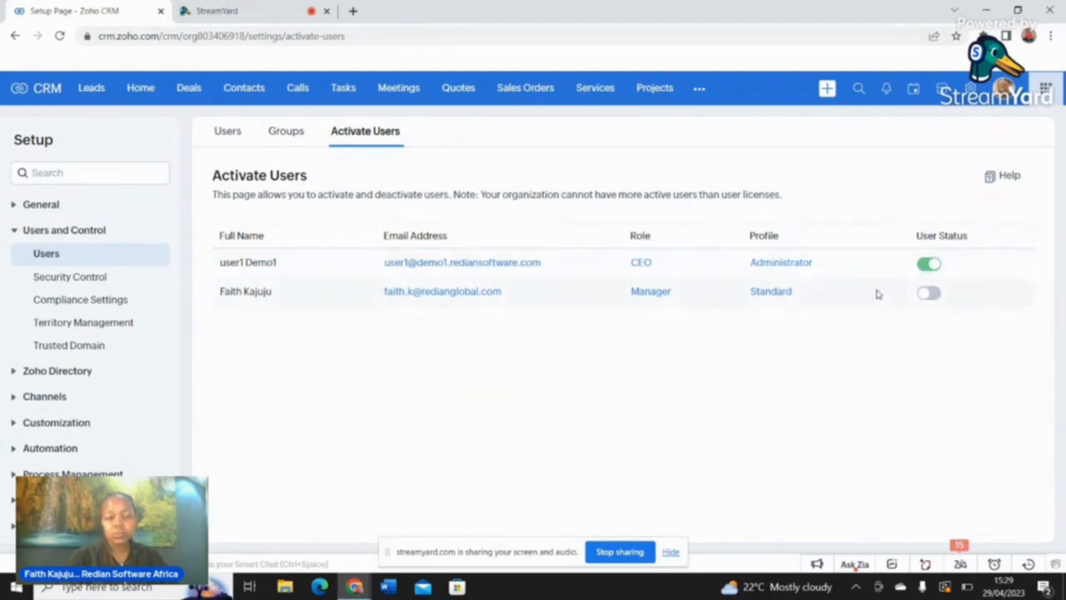
pyautogui.click(926, 297)
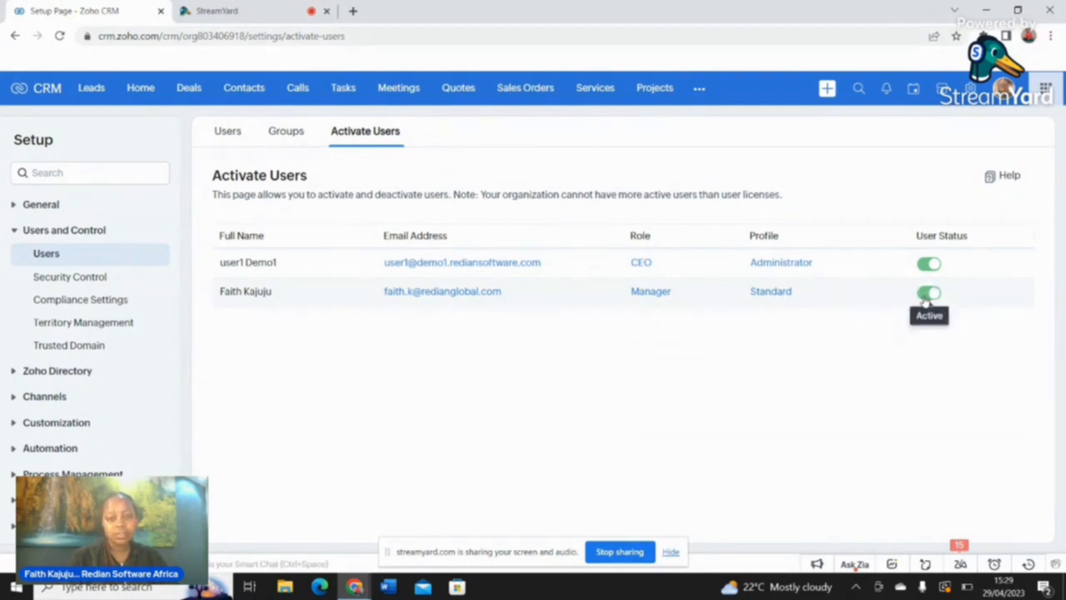